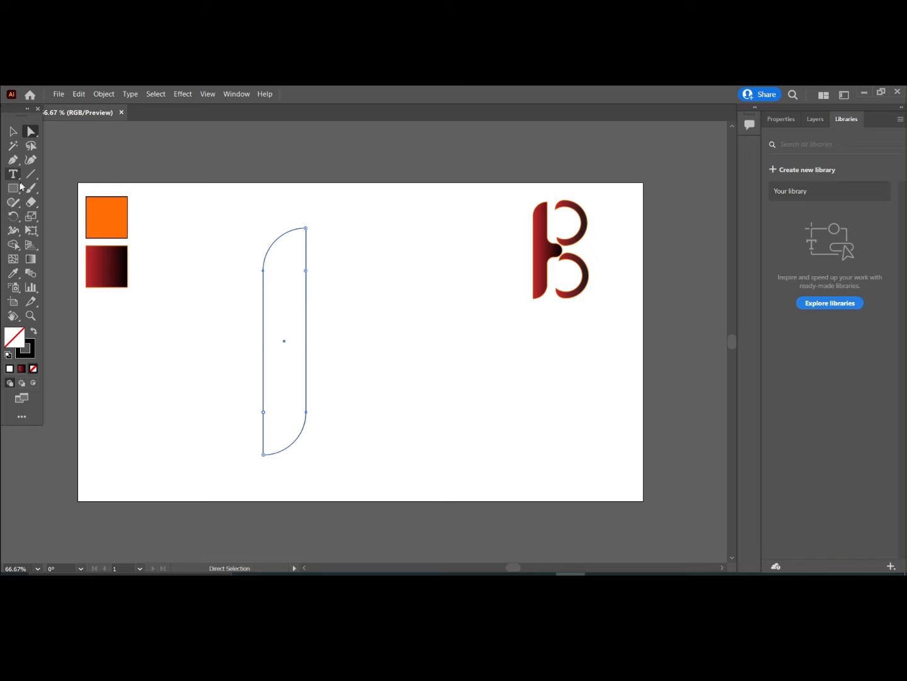
- Draw a small horizontal rectangle across the right edge of the tall rounded shape, near its mid-height
click(9, 190)
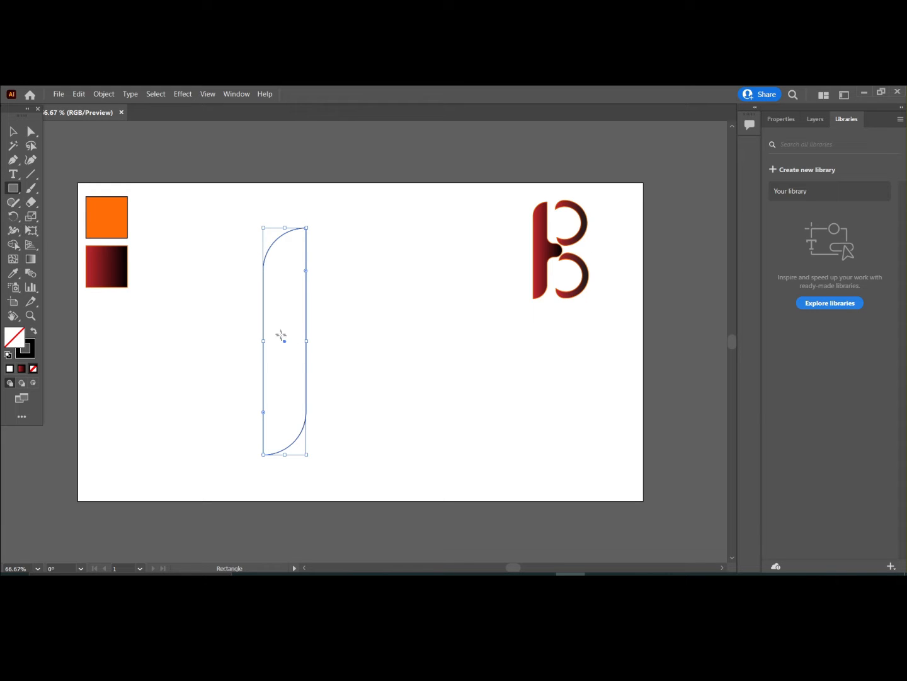
drag(281, 334, 345, 366)
click(13, 131)
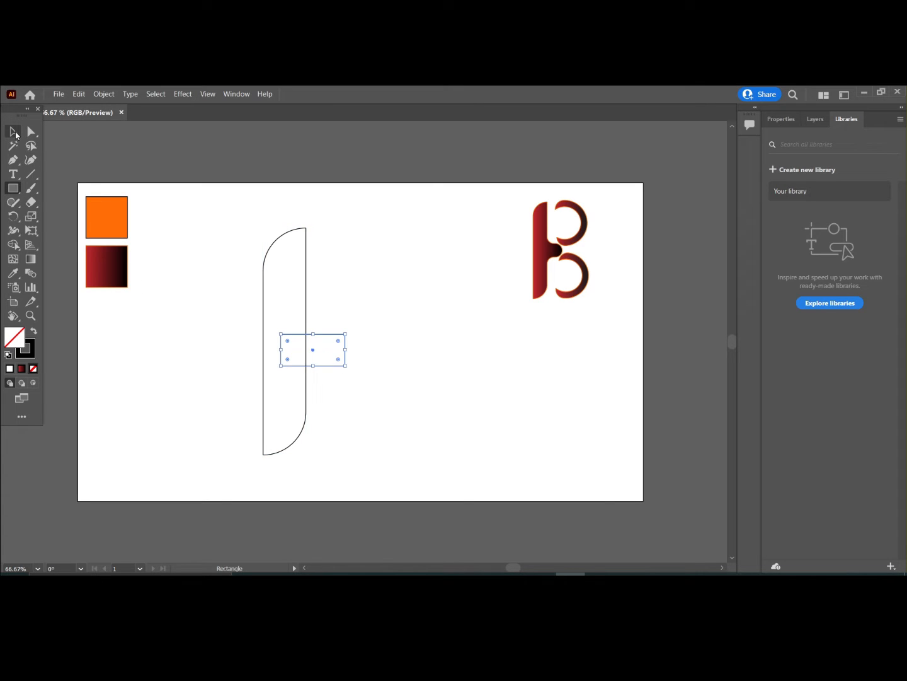
- Align the vertical centers of the tall rounded shape and the small rectangle
click(224, 238)
drag(223, 238, 337, 358)
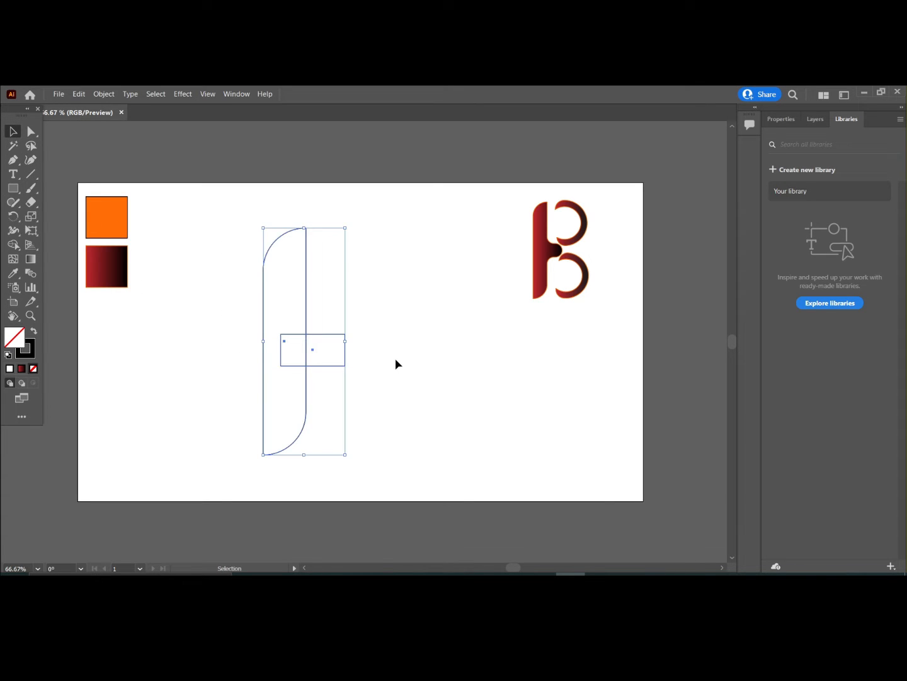
click(782, 118)
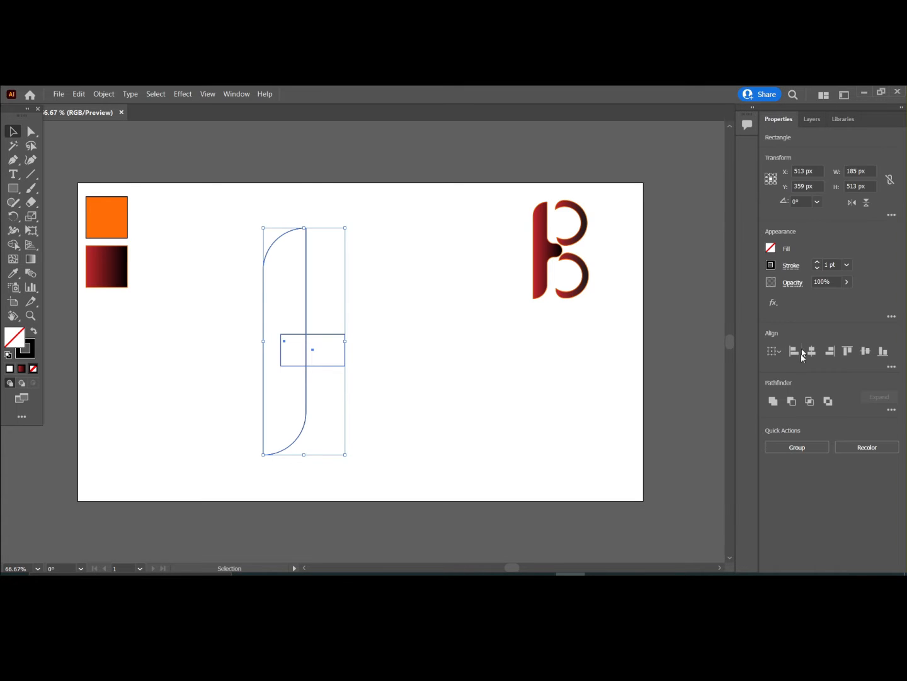
click(863, 355)
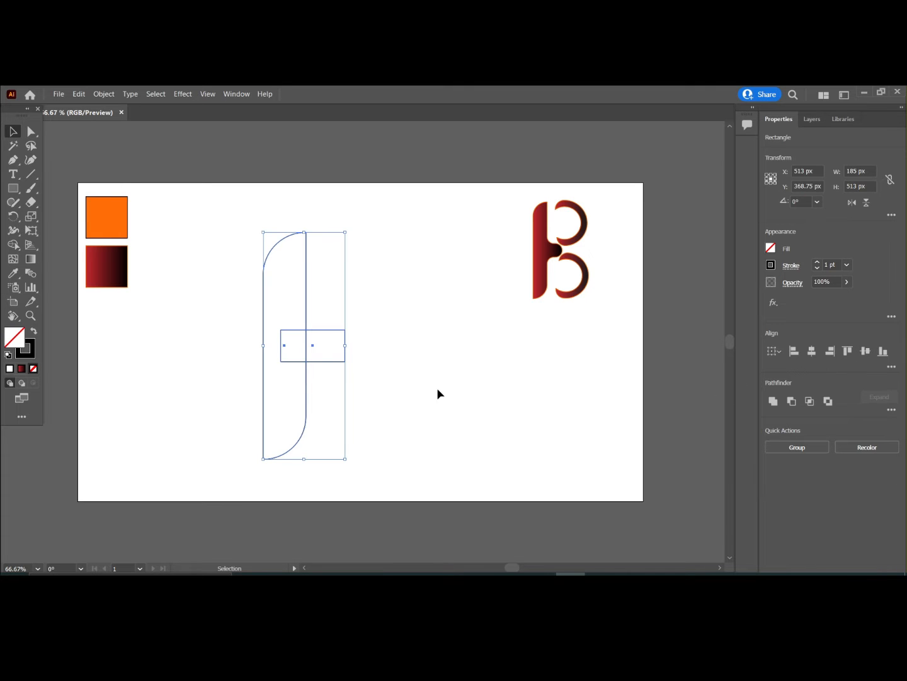
click(435, 387)
- Merge the tall shape and the overlapping rectangle into one outline with the Shape Builder
drag(226, 310, 344, 371)
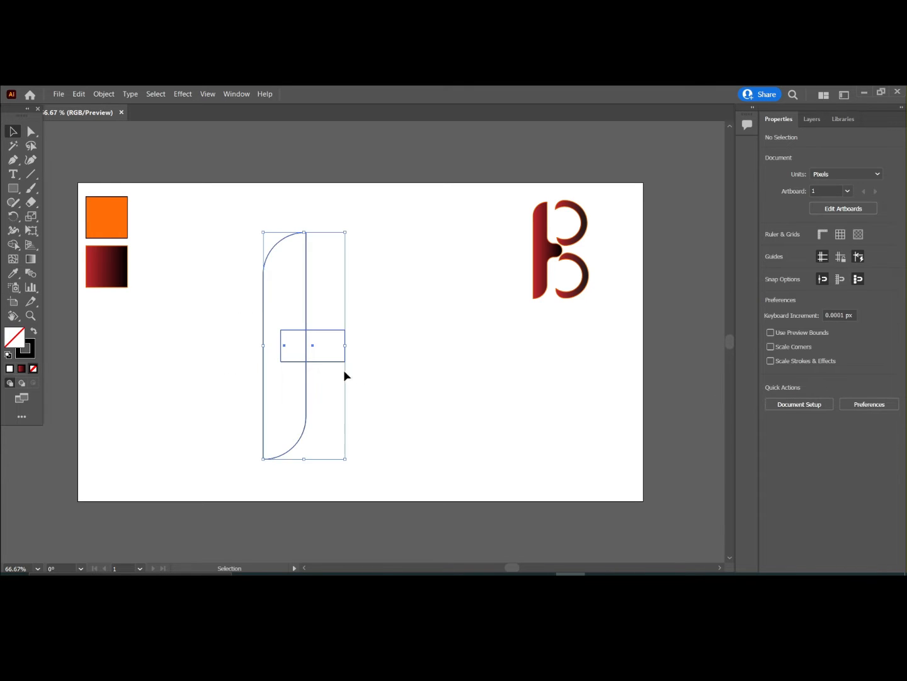
click(10, 244)
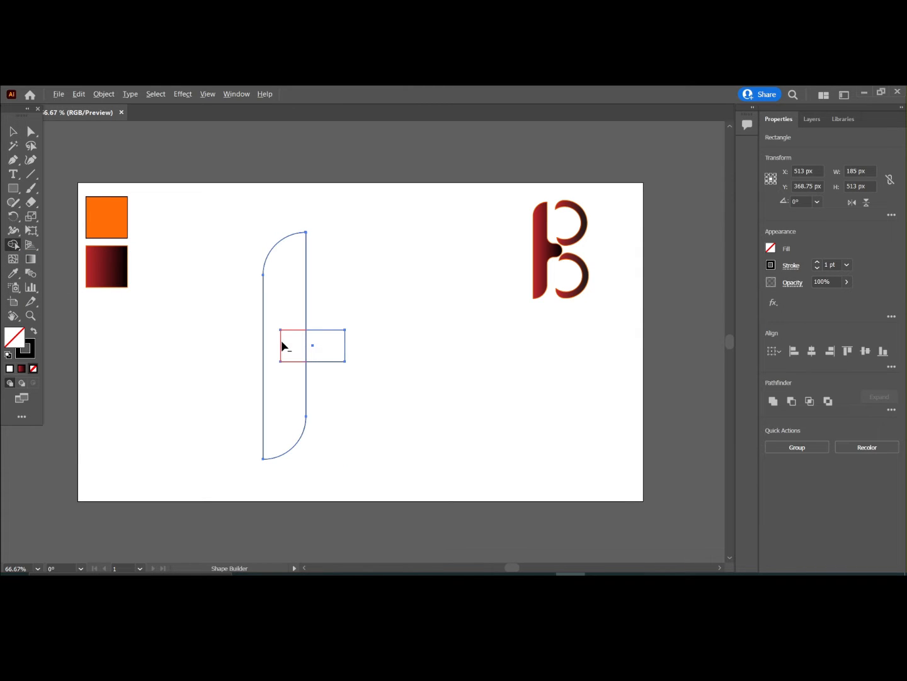
drag(282, 345, 309, 351)
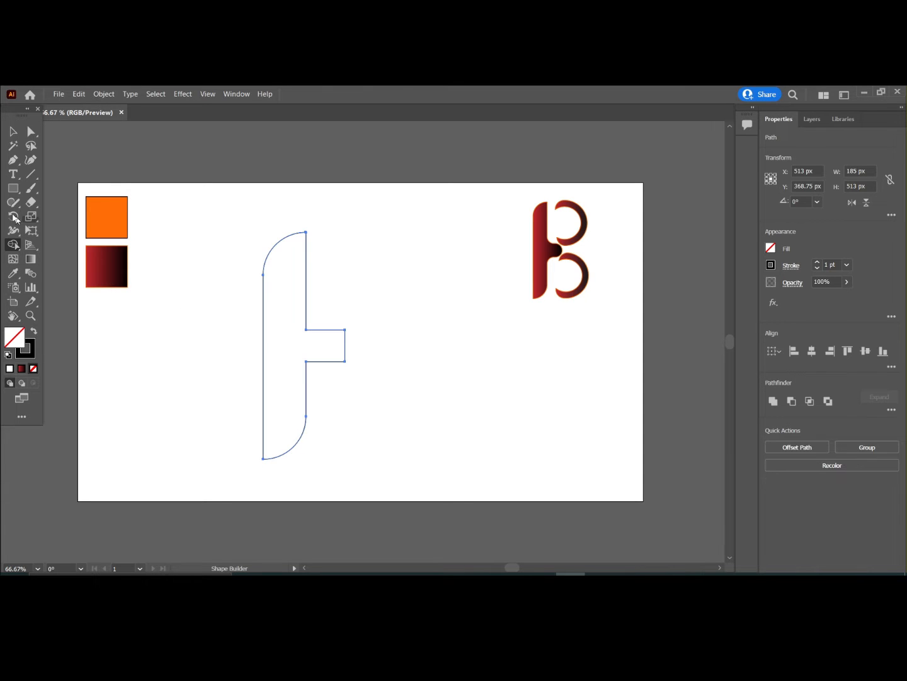
click(13, 131)
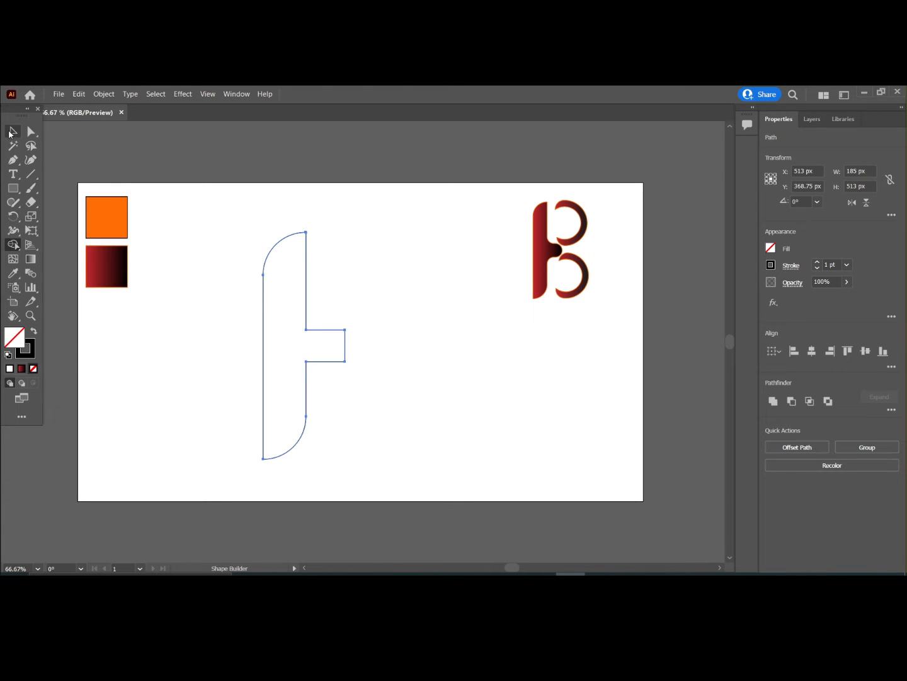
right_click(401, 240)
click(437, 314)
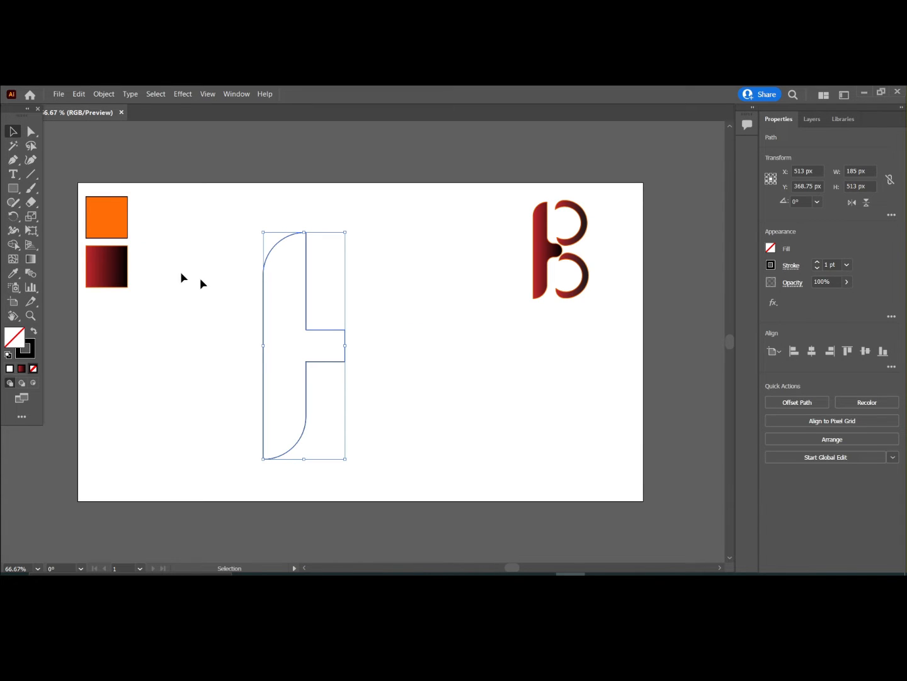
- Round the stub's outer corners into a semicircular tip and round the two inner corners where it meets the stem
click(30, 131)
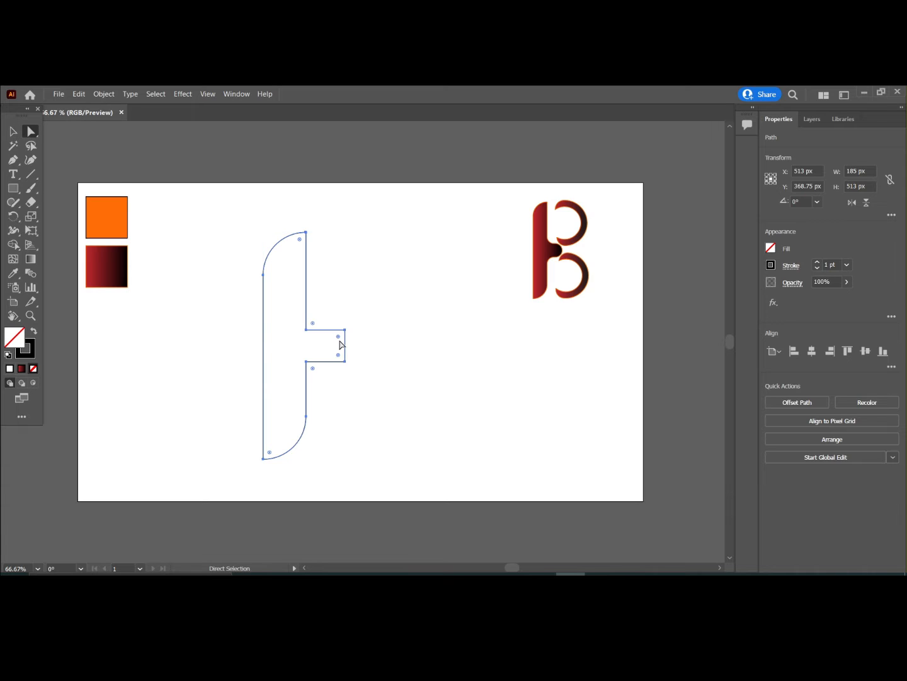
drag(338, 338, 364, 333)
click(345, 361)
drag(313, 371, 334, 385)
click(13, 131)
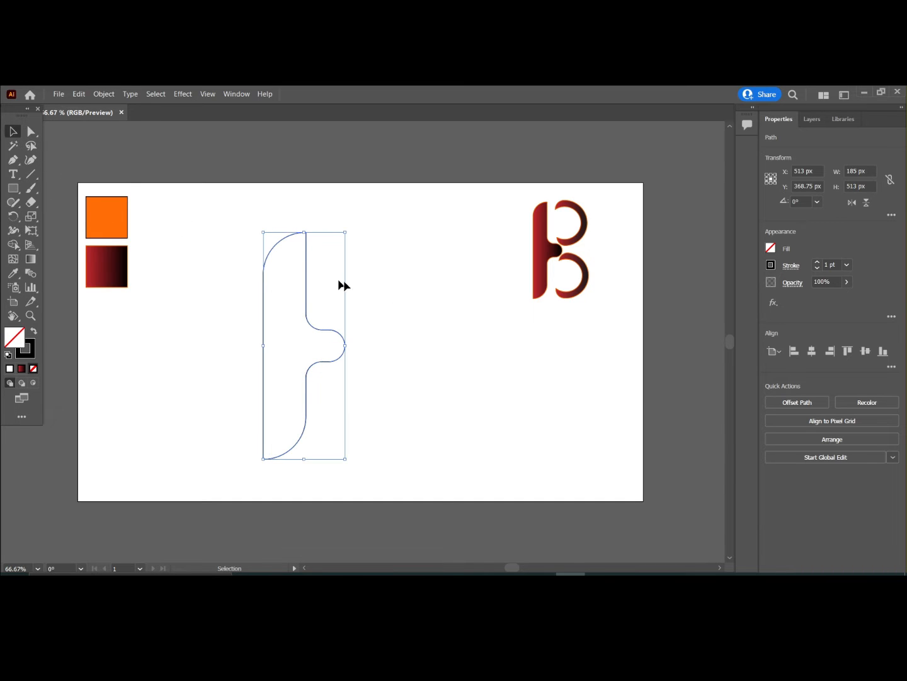
click(428, 305)
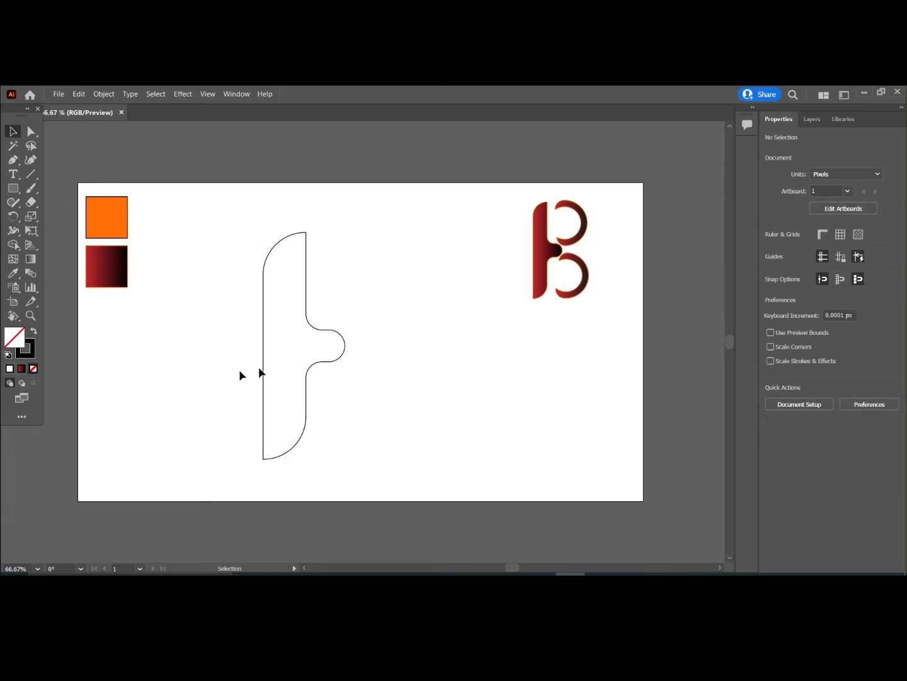
- Draw a circle about 346 px in diameter and place it on the right of the stem, overlapping the stub's tip
drag(12, 188, 89, 218)
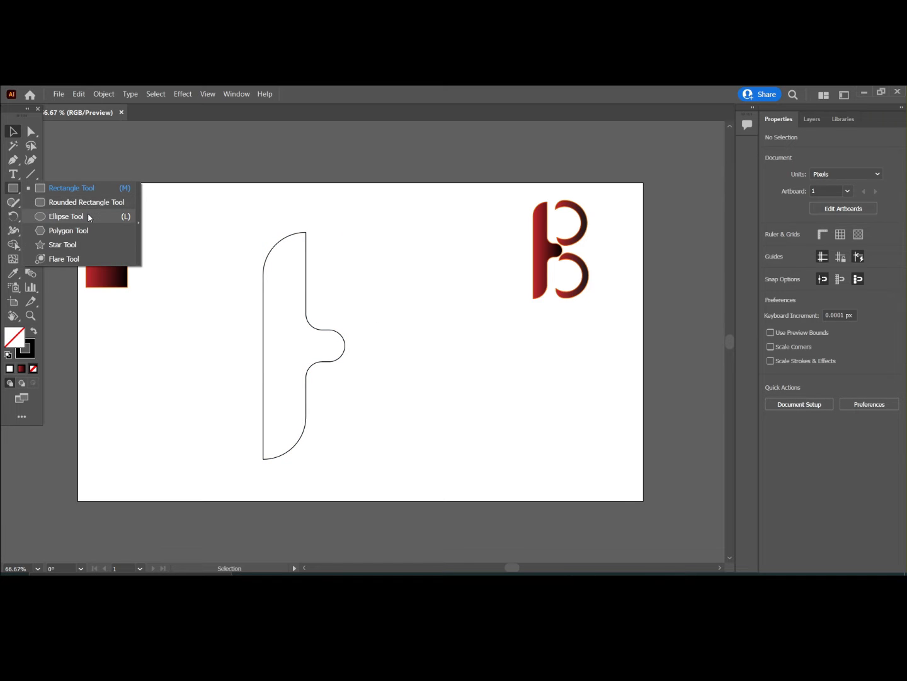
click(88, 216)
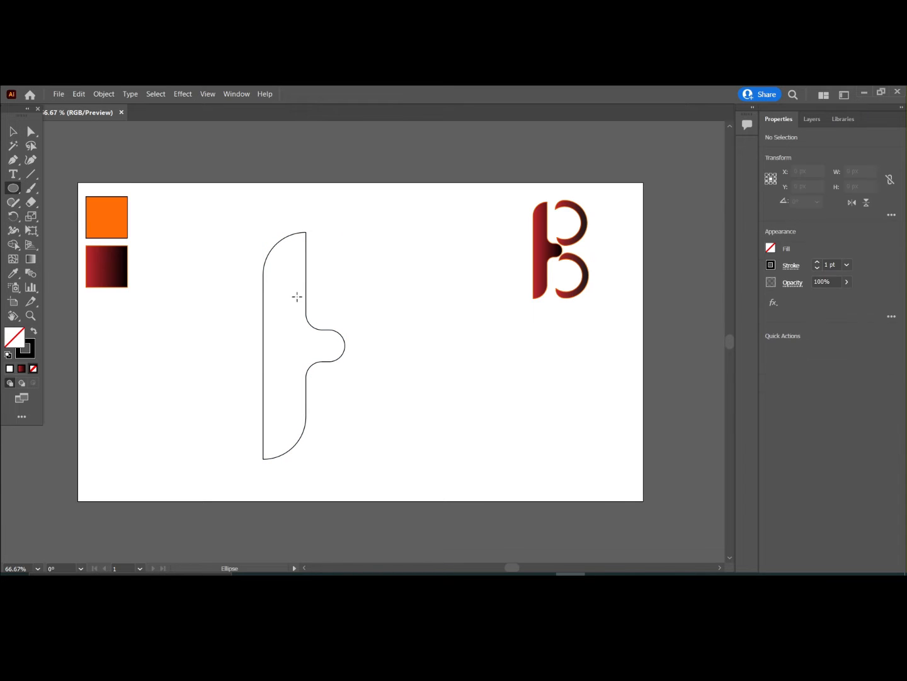
drag(287, 288, 361, 326)
click(13, 133)
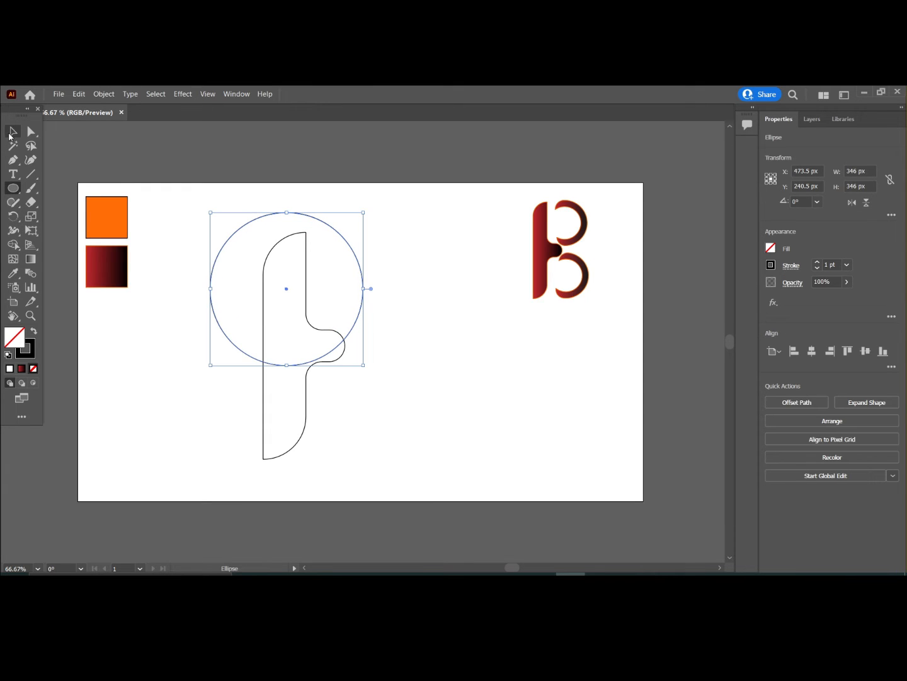
drag(292, 293, 403, 347)
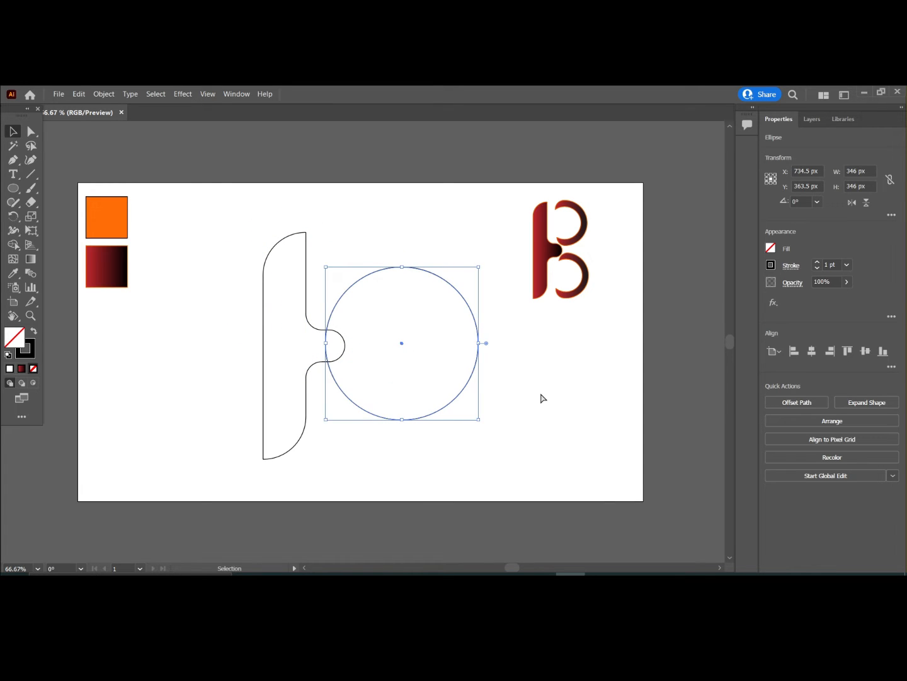
- Add a smaller concentric copy of the circle, about 268 px in diameter
key(a)
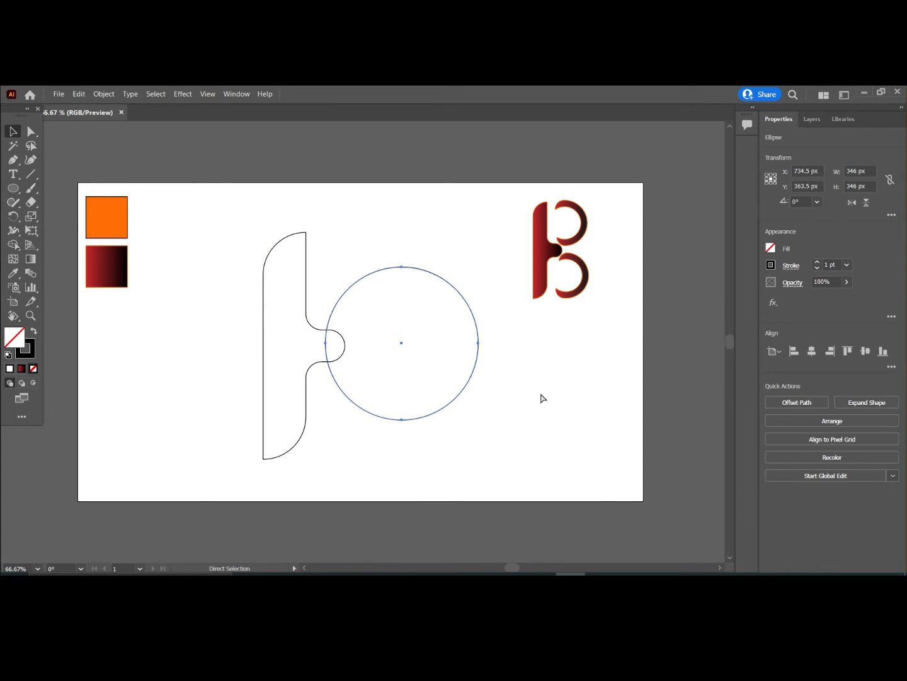
key(v)
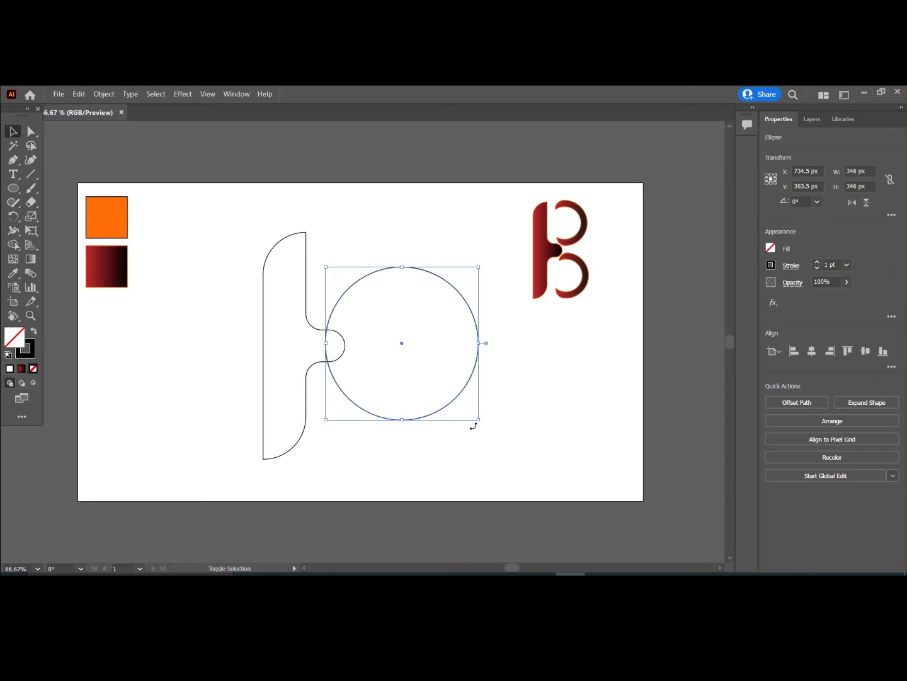
drag(479, 420, 466, 404)
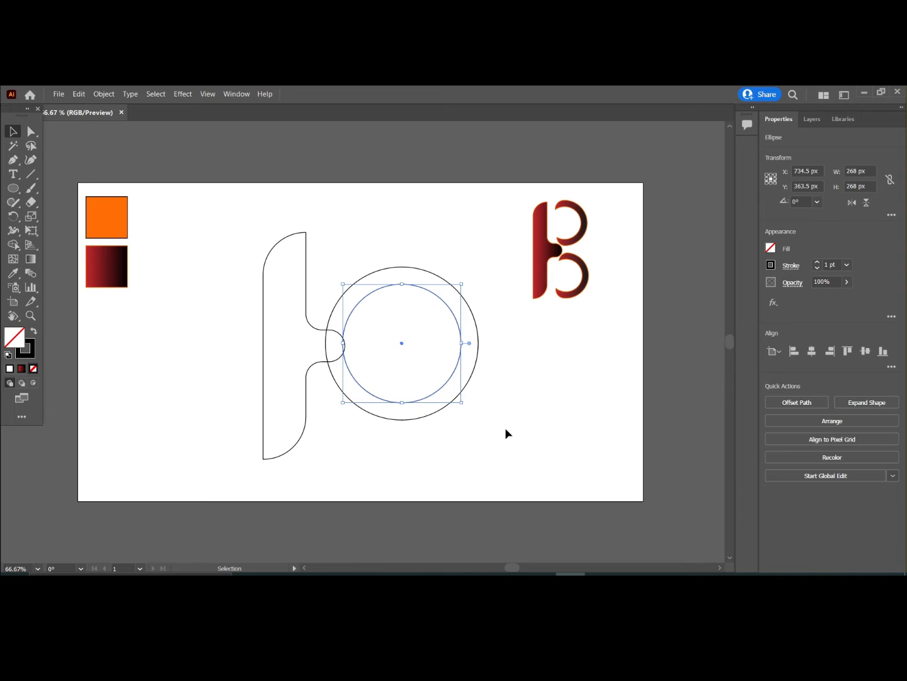
- Move the stem shape to the left, clear of the two circles
click(372, 423)
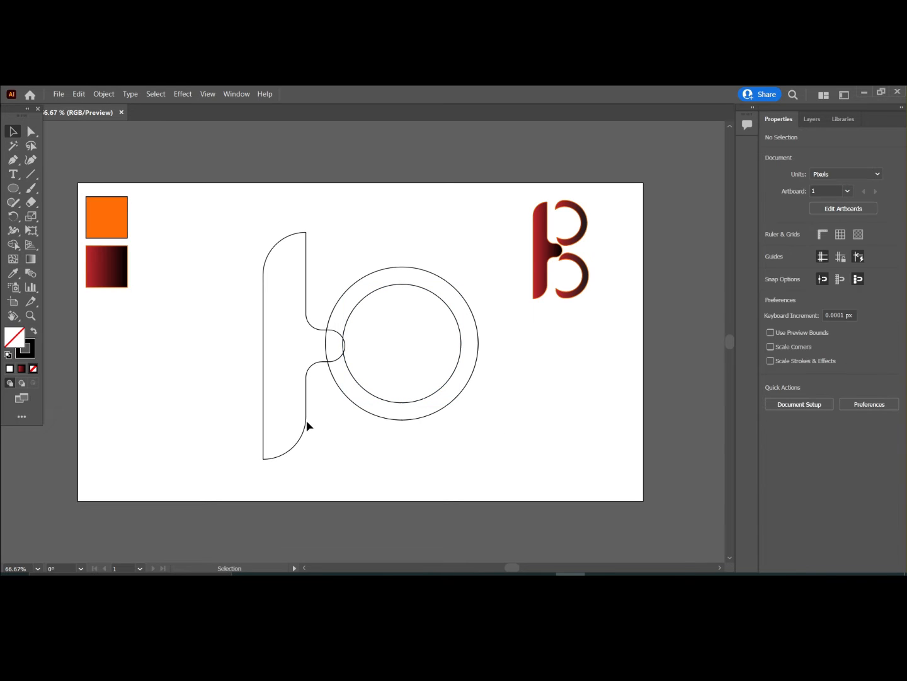
drag(307, 428, 243, 422)
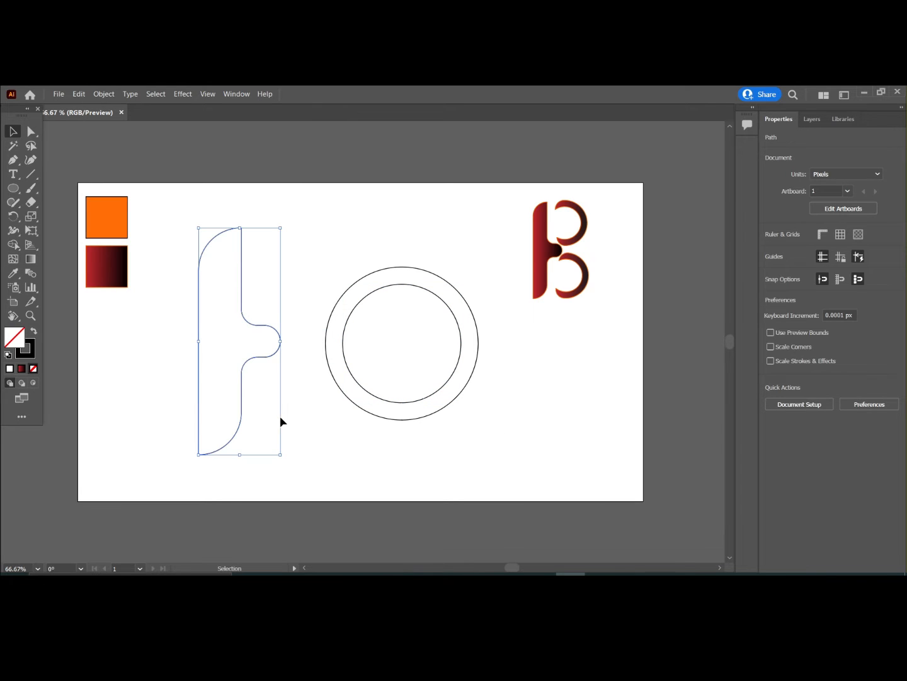
click(295, 415)
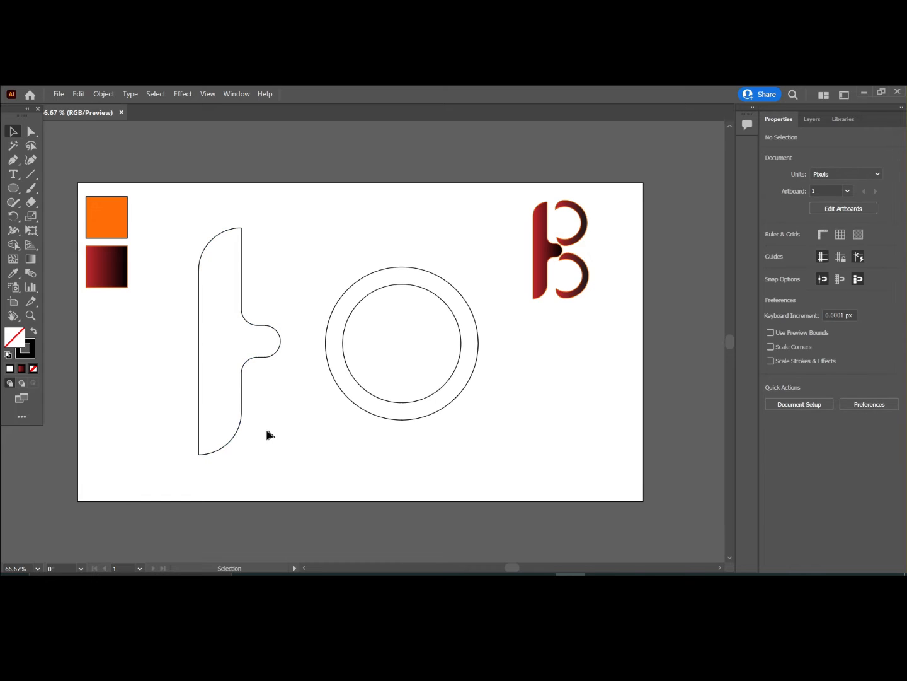
- Draw a vertical rectangle about 84 px wide and 426 px tall over the left part of both circles, extending beyond them at both ends
drag(12, 190, 69, 189)
drag(345, 270, 381, 438)
click(12, 133)
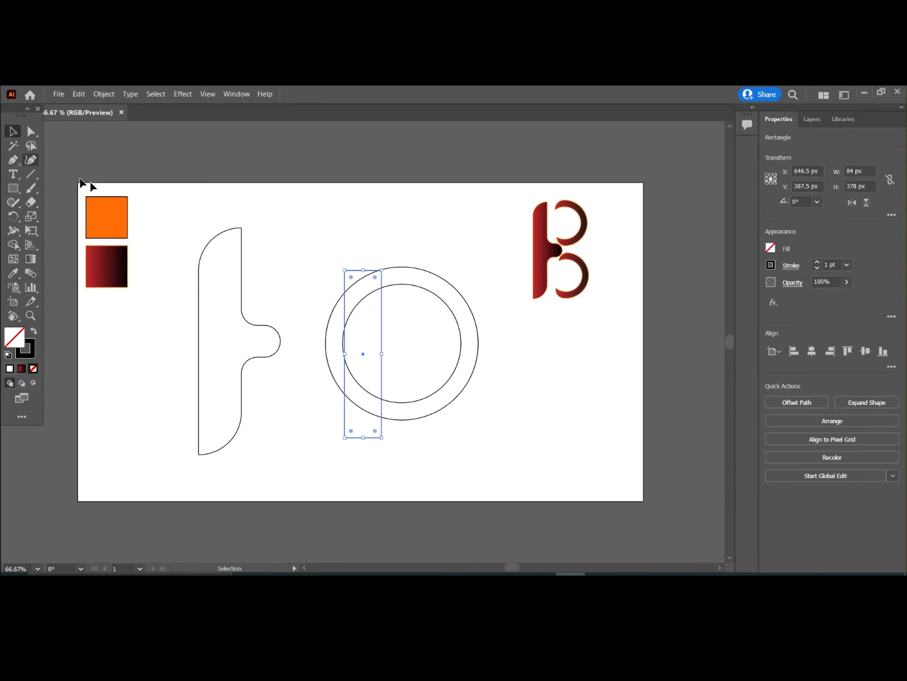
drag(330, 230, 462, 401)
click(360, 258)
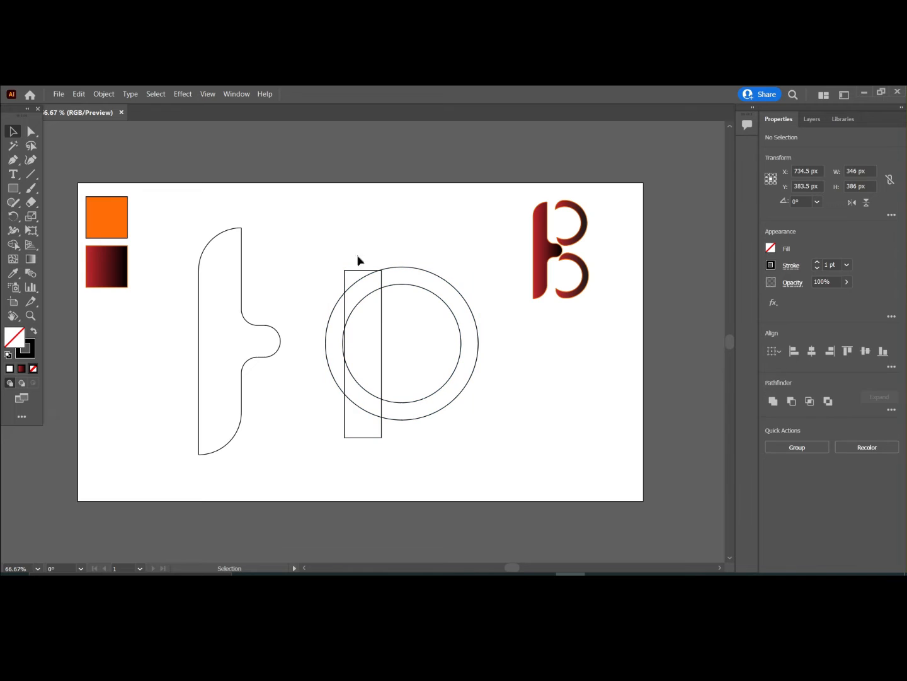
click(364, 272)
drag(363, 270, 363, 249)
- Remove the rectangle, the ring's left portion and the inner area with the Shape Builder, leaving an arc band open to the left
drag(298, 252, 455, 416)
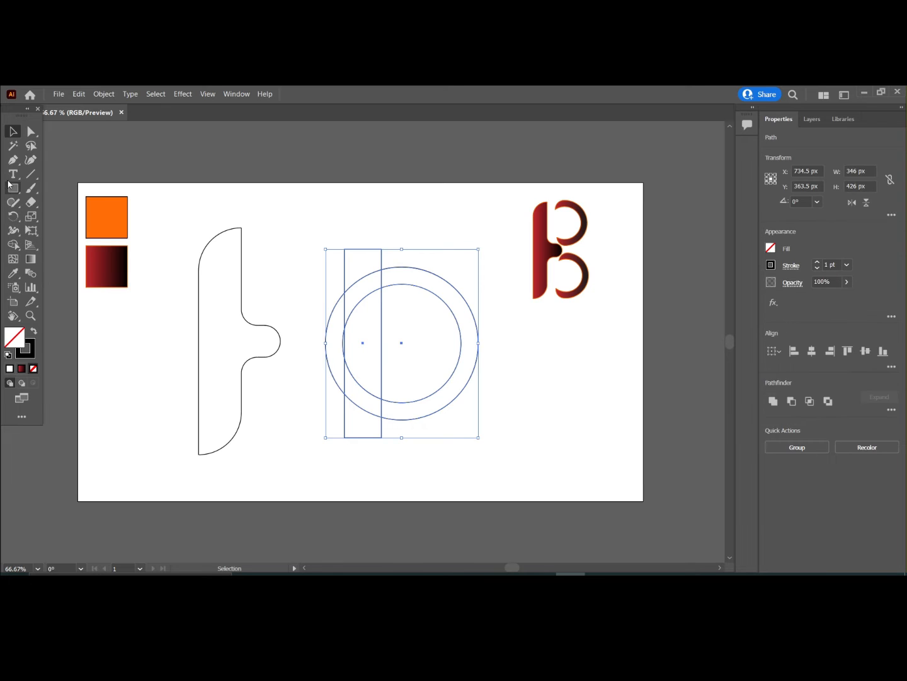
click(15, 245)
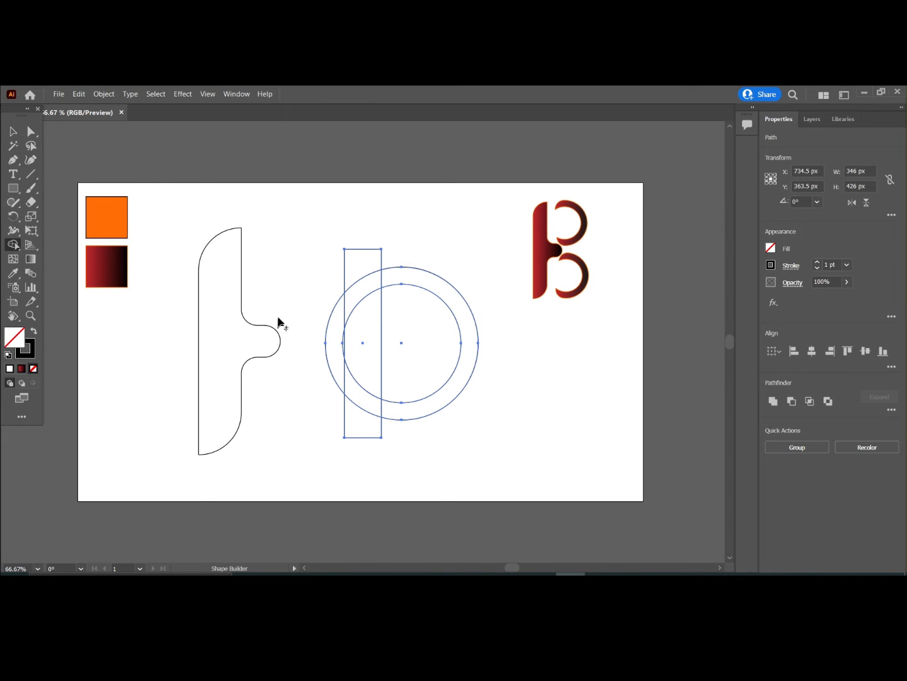
mouse_move(326, 320)
mouse_down()
mouse_move(352, 334)
mouse_move(377, 330)
mouse_up()
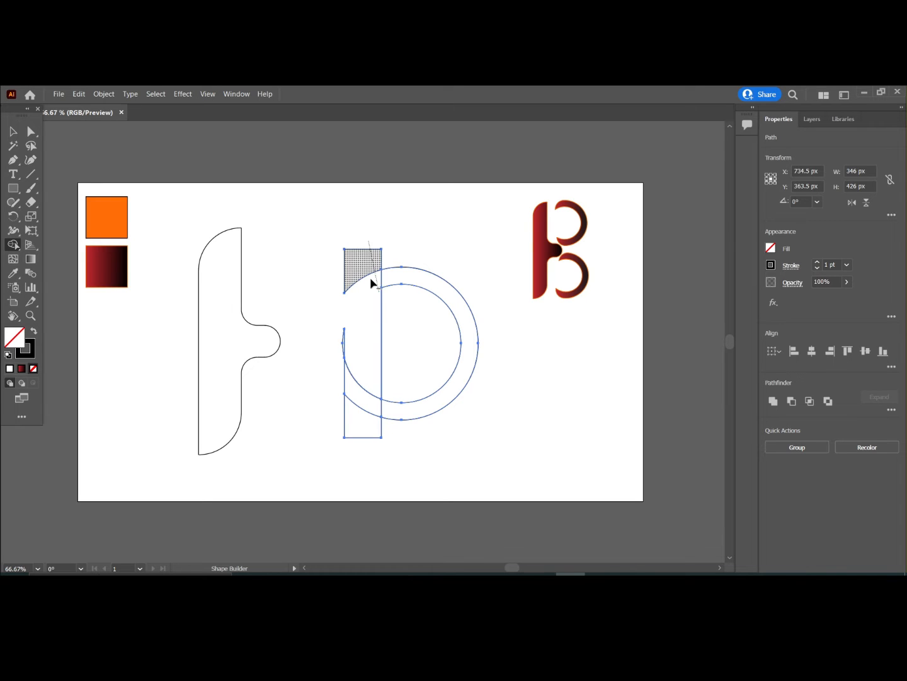
alt+click(371, 429)
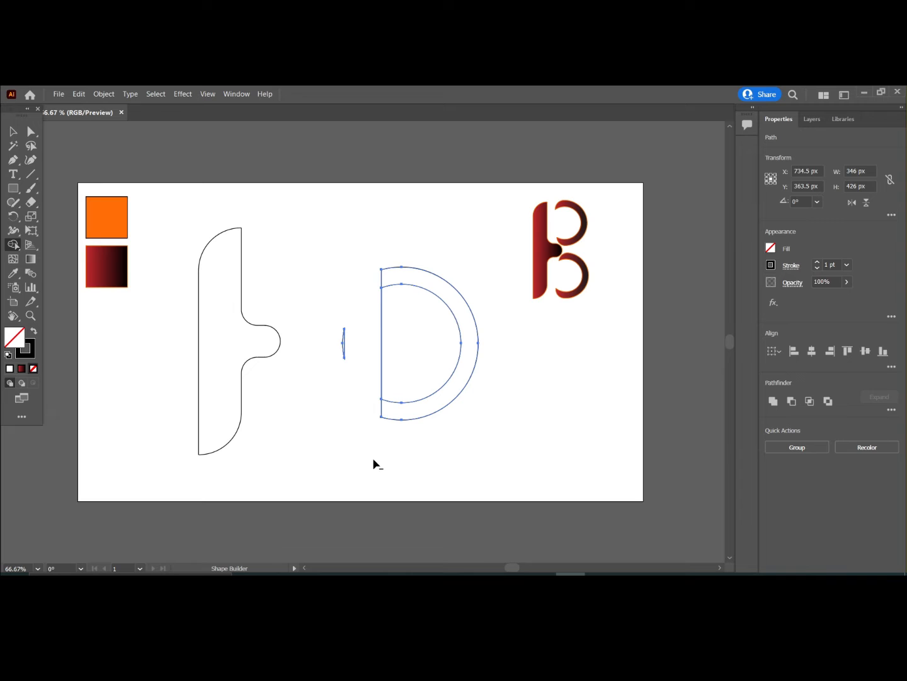
alt+click(347, 351)
alt+click(379, 356)
alt+click(380, 358)
- Group the selected arc band and deselect it
click(12, 131)
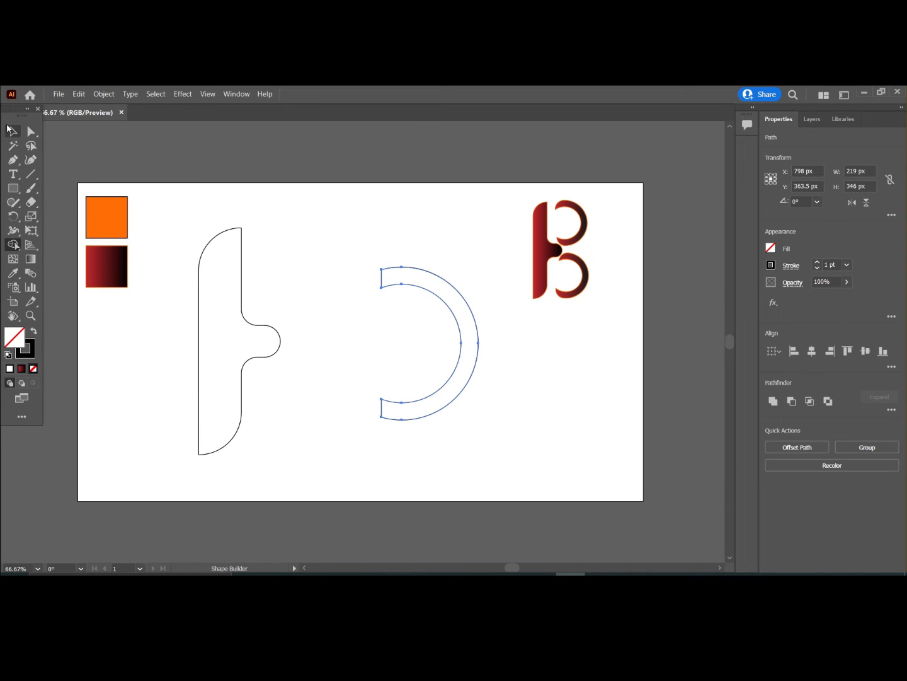
right_click(347, 218)
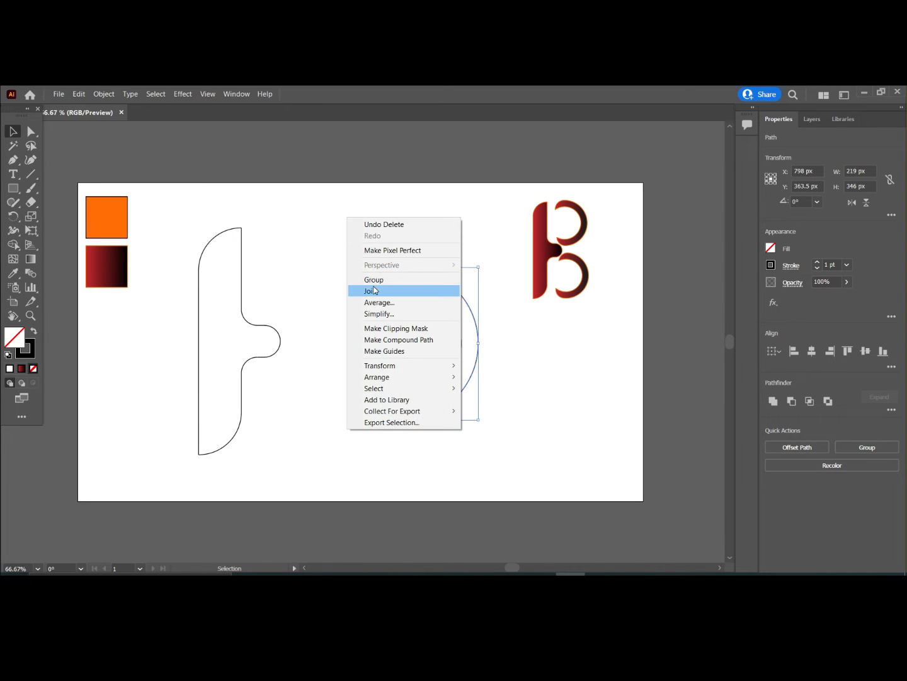
click(373, 281)
click(334, 255)
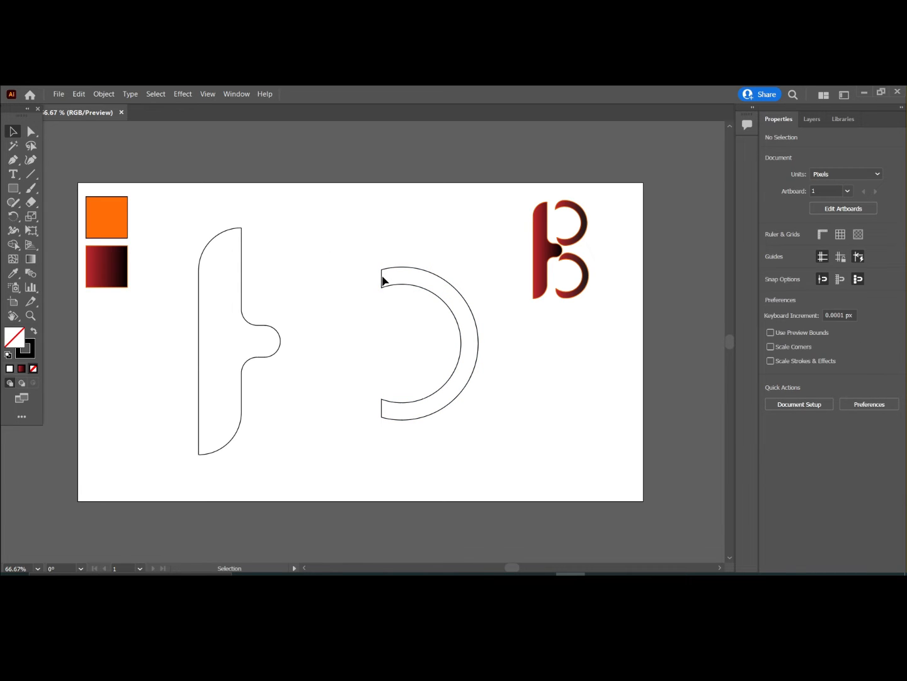
- Round the corners at the upper open end of the arc band to a radius of about 19.5 px
click(30, 132)
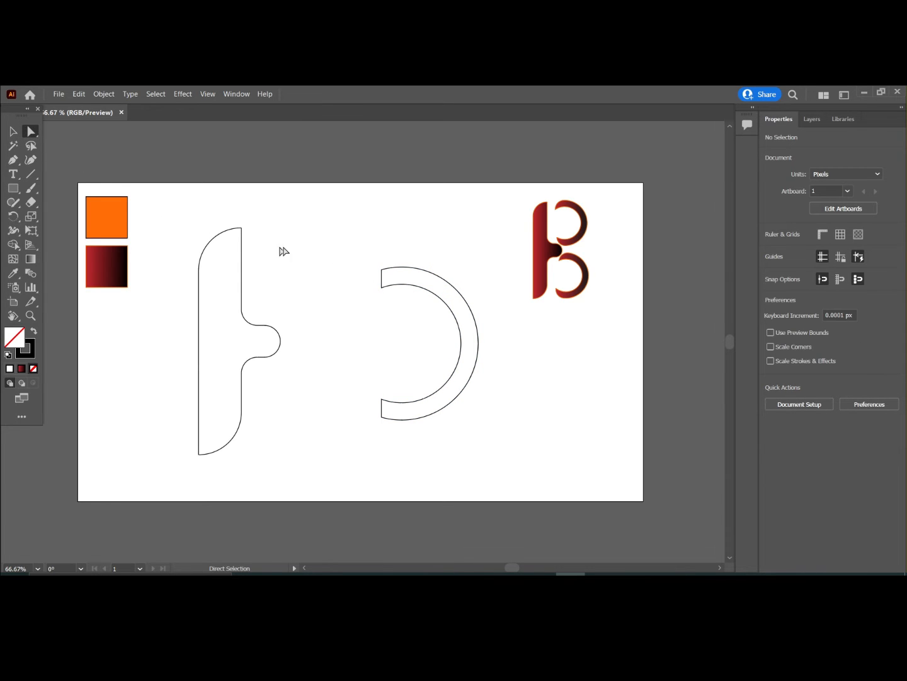
drag(377, 260, 405, 298)
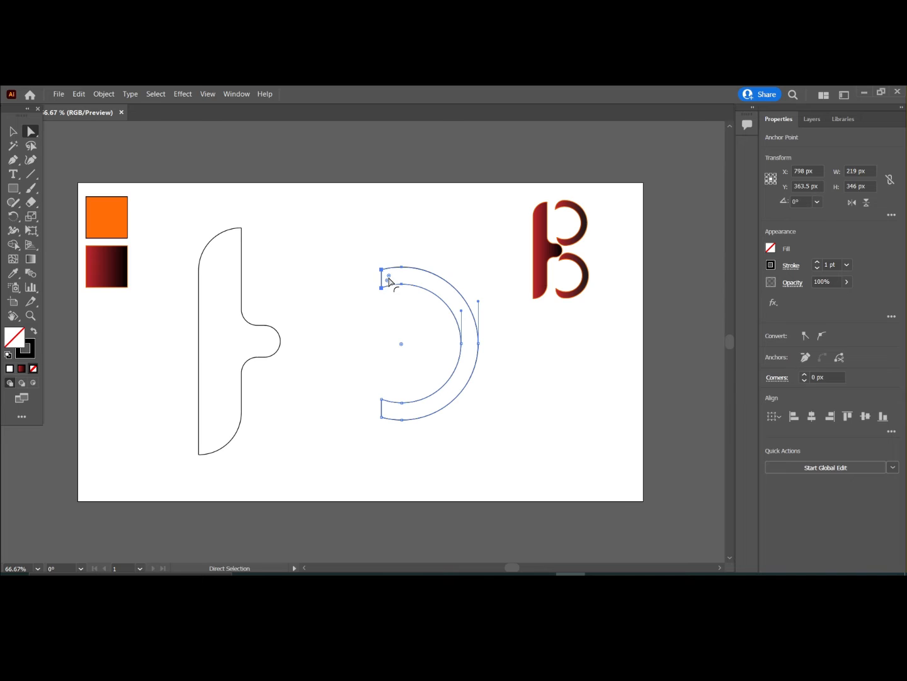
drag(389, 280, 421, 305)
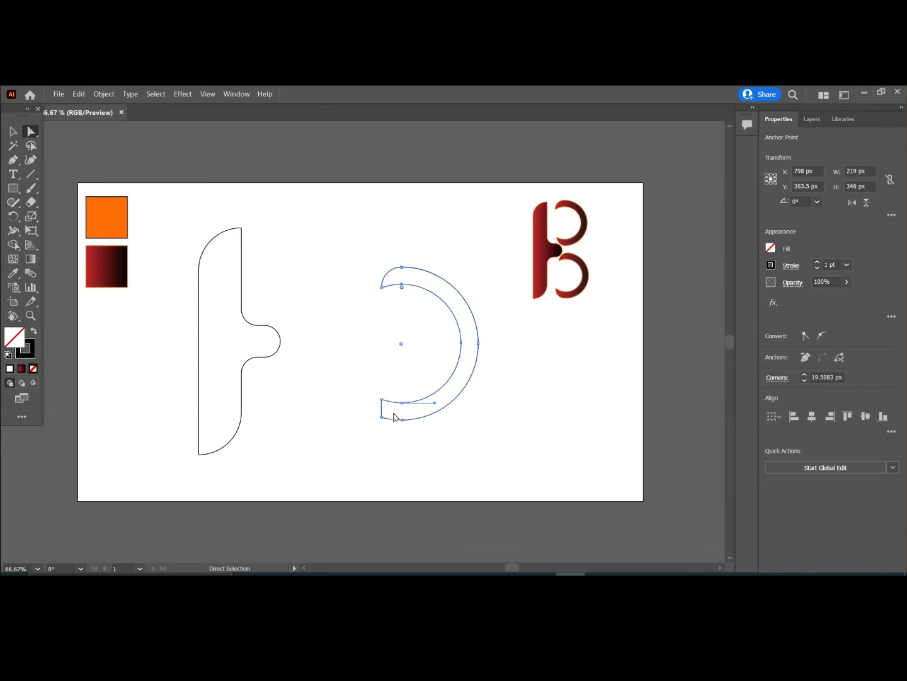
- Round the outer corner at the arc band's lower open end and scale the band down to about 160 by 253 px
drag(365, 392, 407, 399)
click(13, 131)
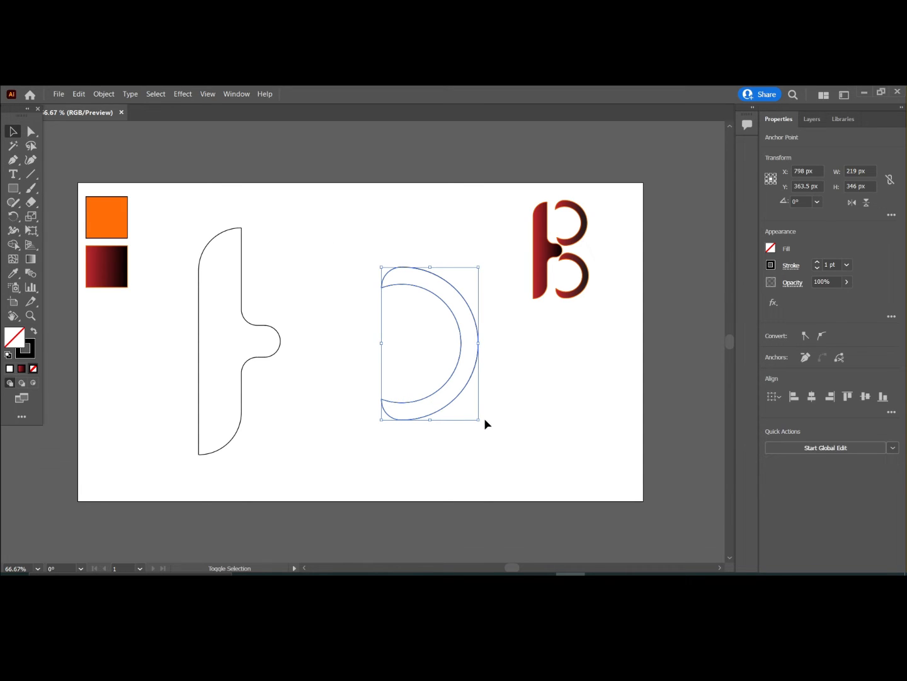
mouse_move(479, 419)
mouse_down()
mouse_move(469, 411)
mouse_move(475, 395)
mouse_up()
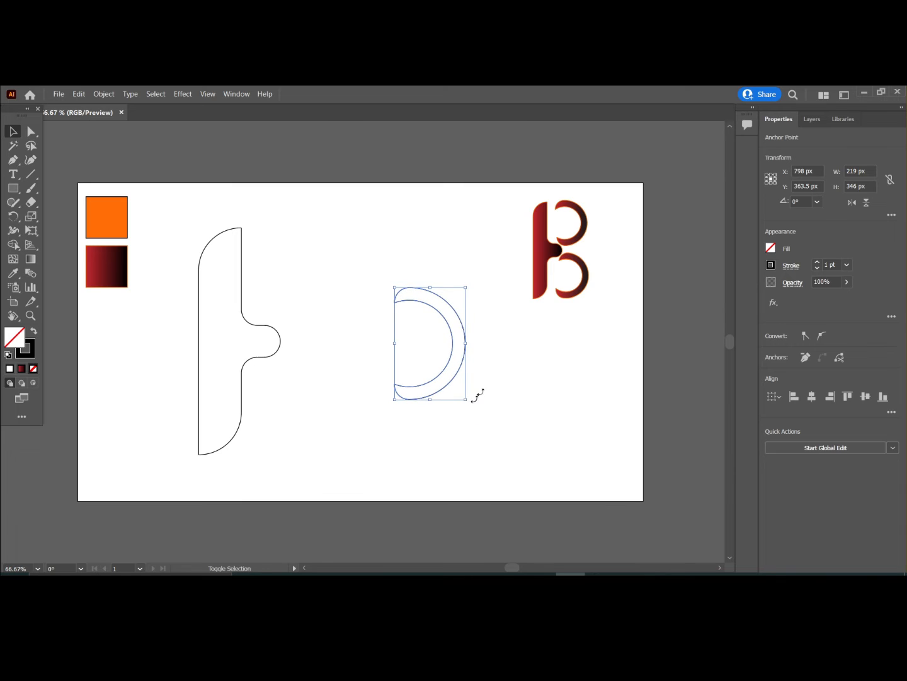
- Group the whole scaled arc band
drag(360, 264, 457, 396)
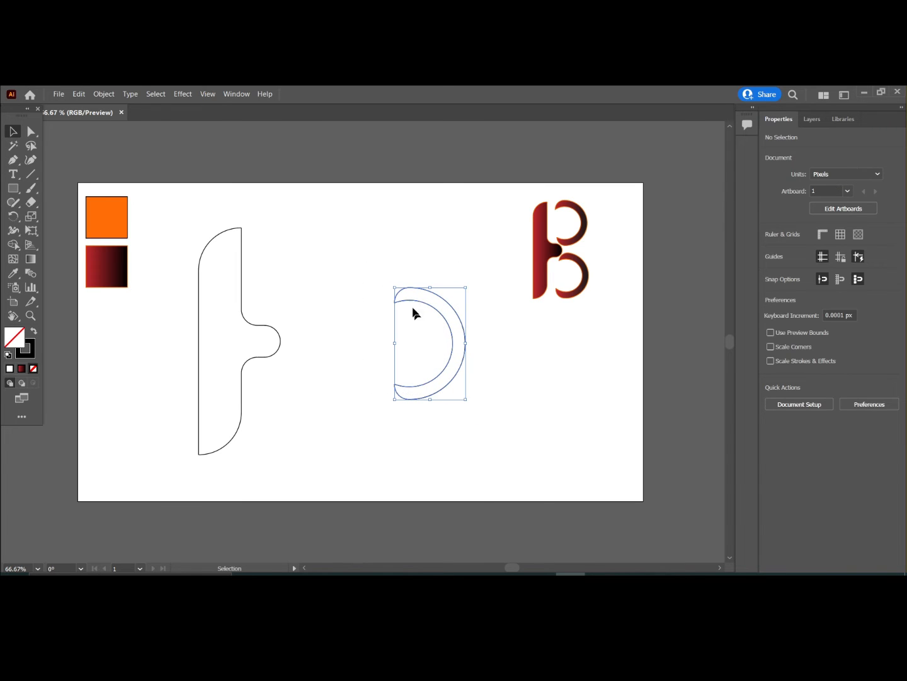
right_click(365, 253)
click(407, 347)
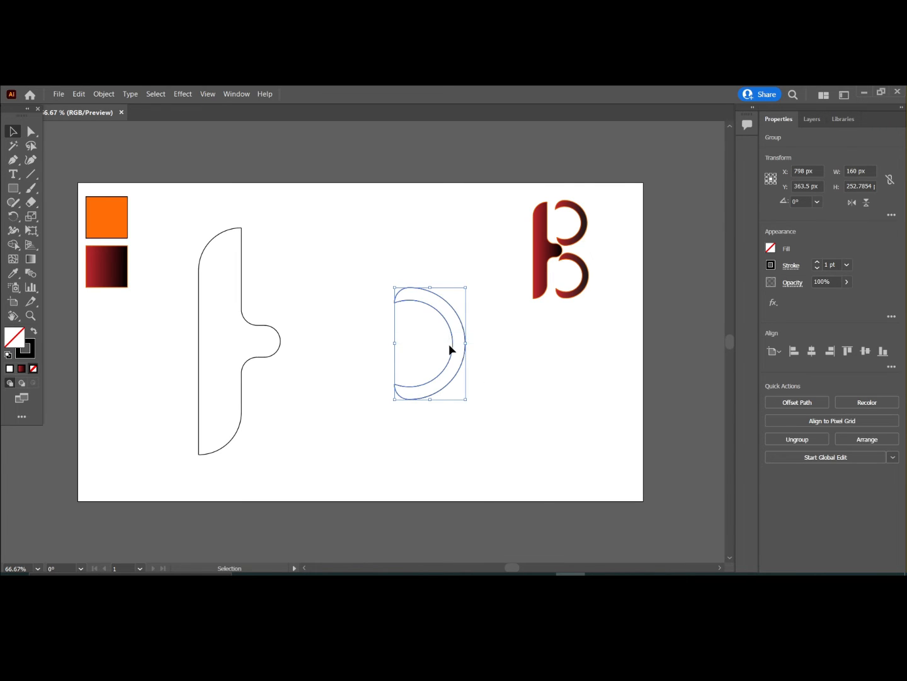
- Place the arc band beside the stem's upper half, just above the stub, and rotate it counterclockwise by about 6.3°
drag(452, 350, 338, 277)
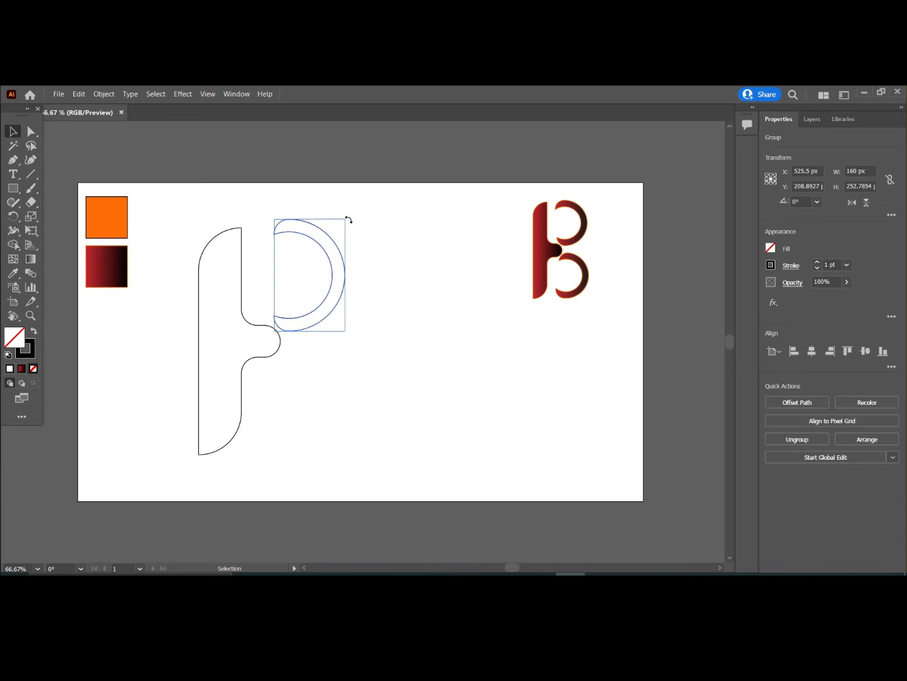
drag(350, 224, 343, 217)
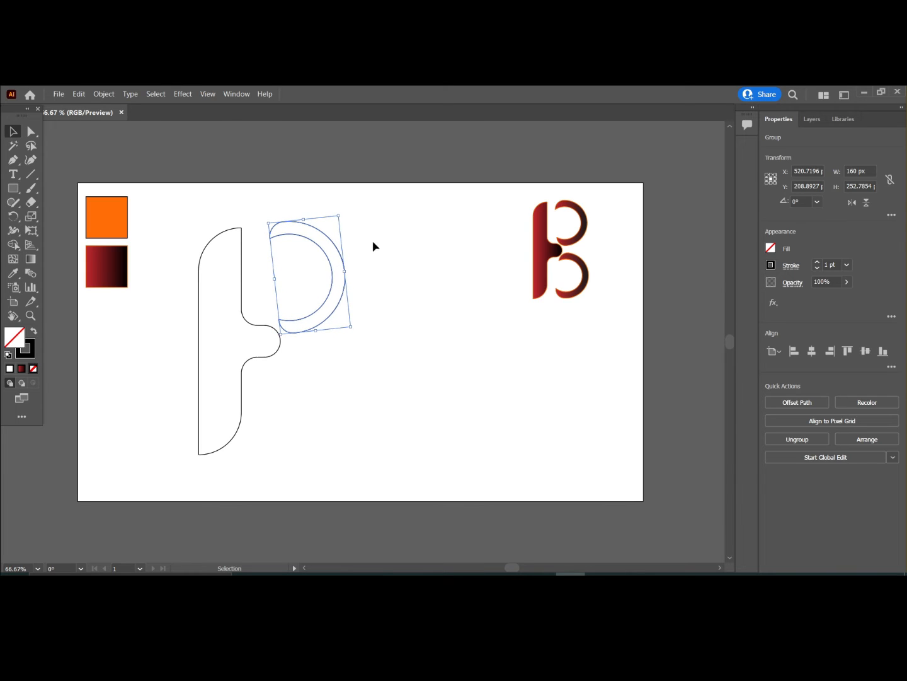
click(373, 244)
drag(343, 288, 335, 283)
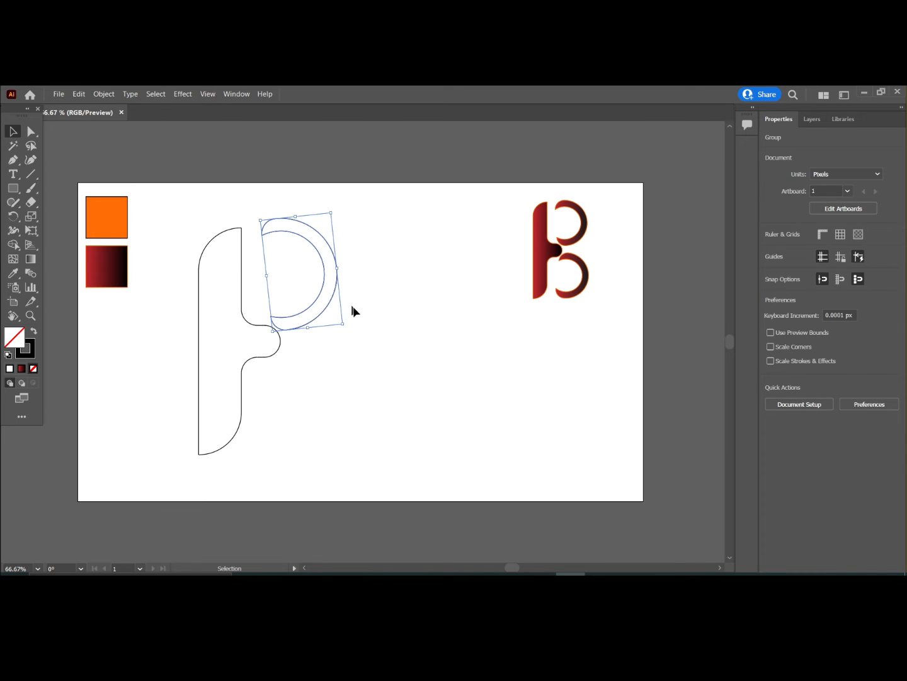
- Duplicate the arc band, place the copy beside the stem's lower half below the stub, and tilt it clockwise to about 354.3°
key(ctrl)
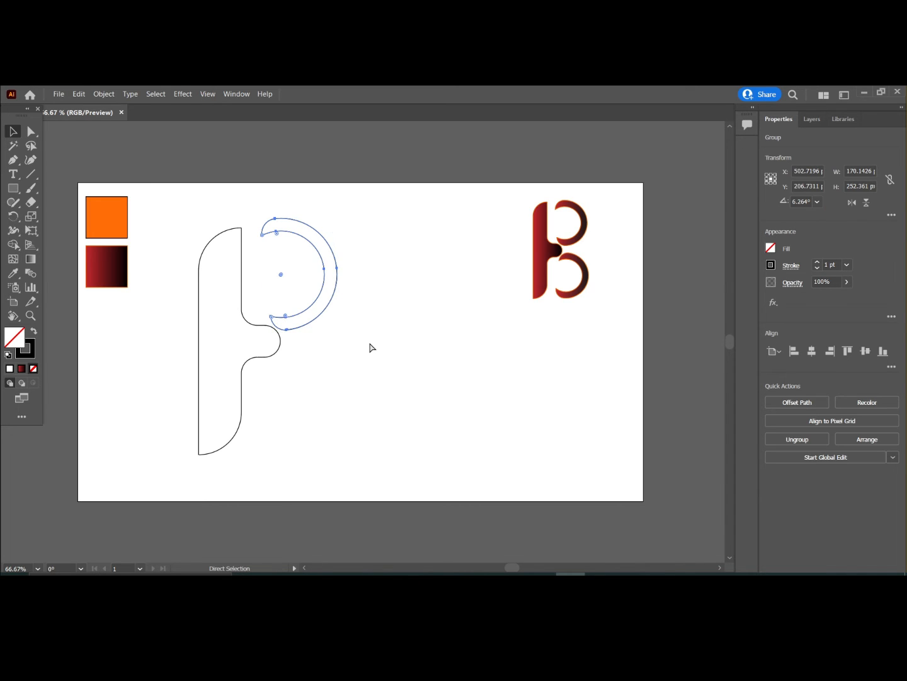
key(ctrl+v)
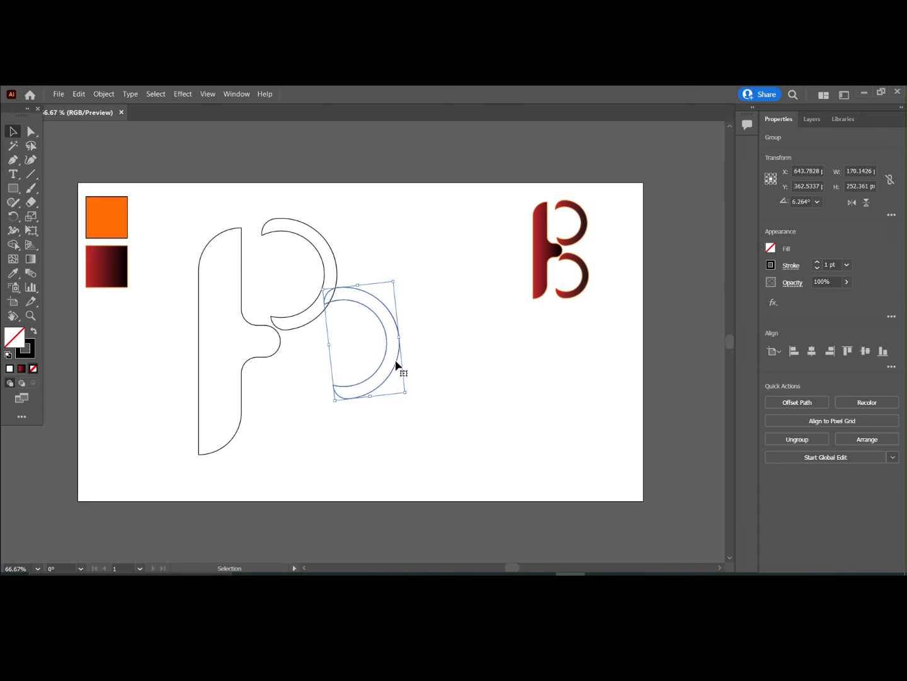
drag(396, 362, 343, 455)
click(381, 417)
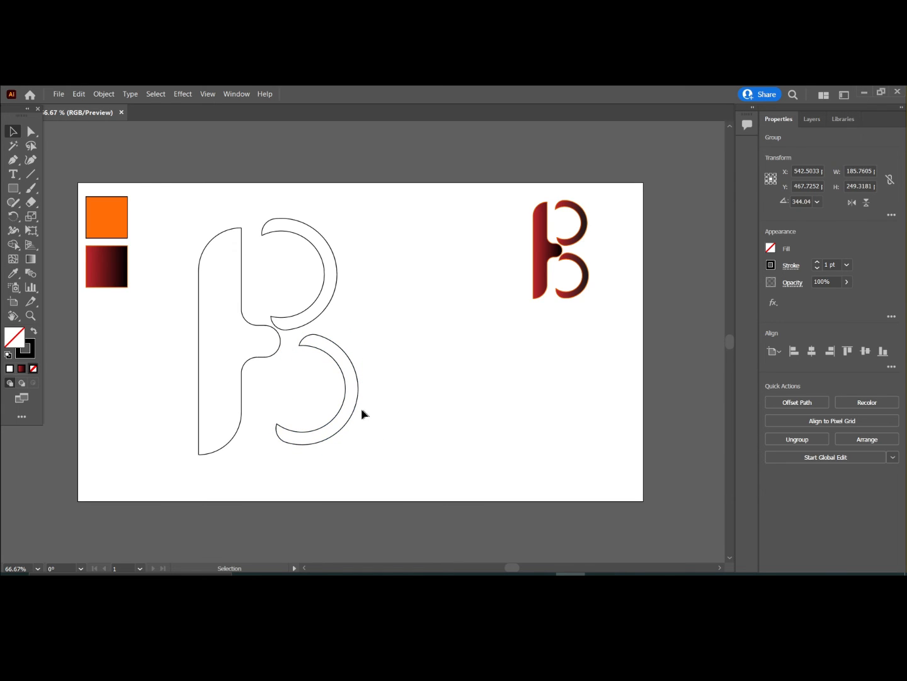
drag(354, 408, 343, 411)
drag(329, 474, 340, 423)
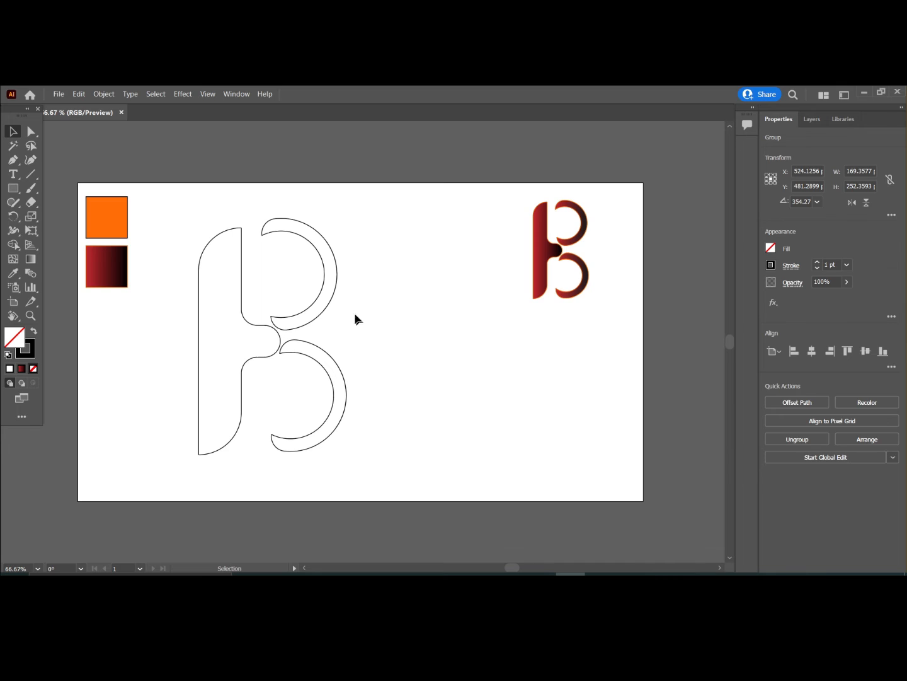
- Fine-tune the positions of both arc bands so they sit close around the stub with a narrow gap between them
click(335, 299)
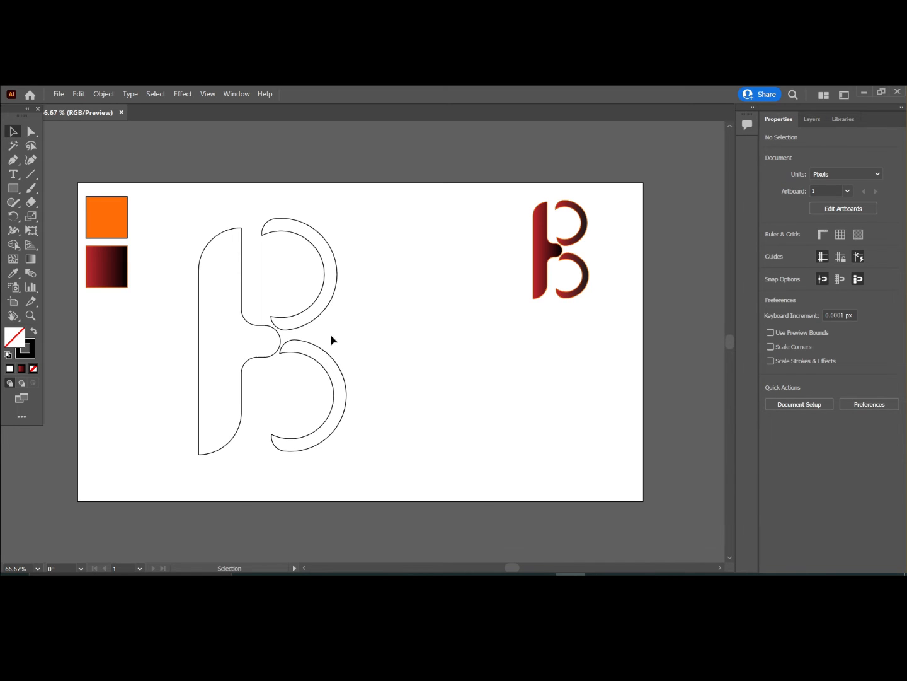
drag(321, 351, 321, 356)
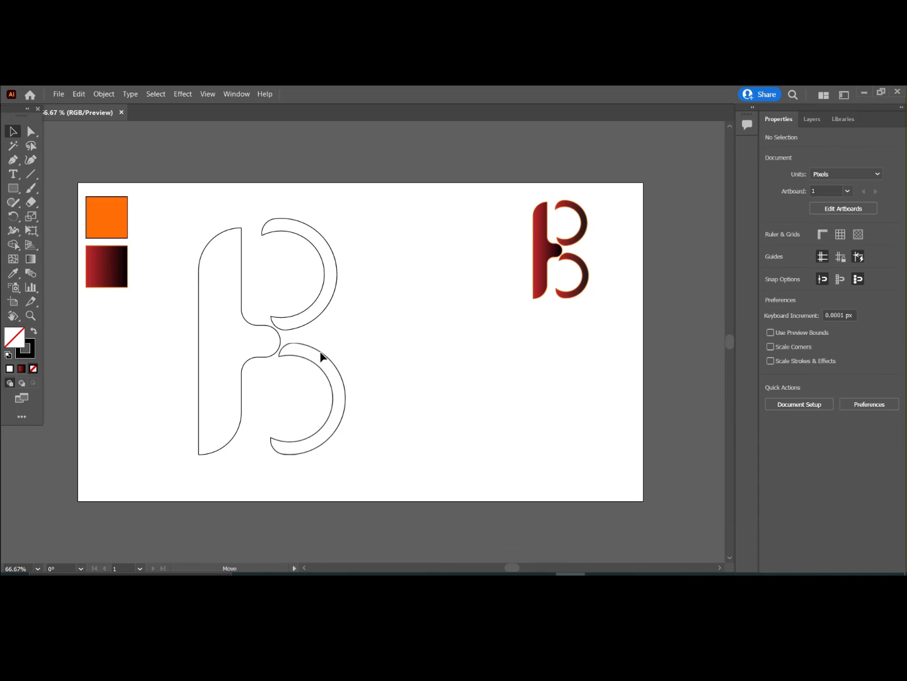
mouse_move(323, 354)
mouse_down()
mouse_move(328, 321)
mouse_move(321, 349)
mouse_up()
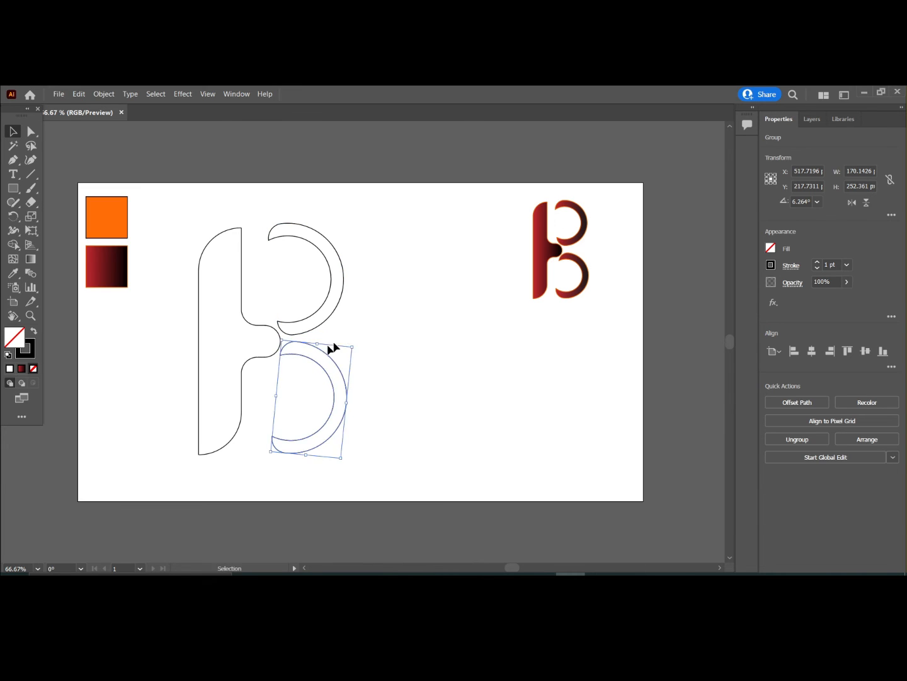
click(355, 336)
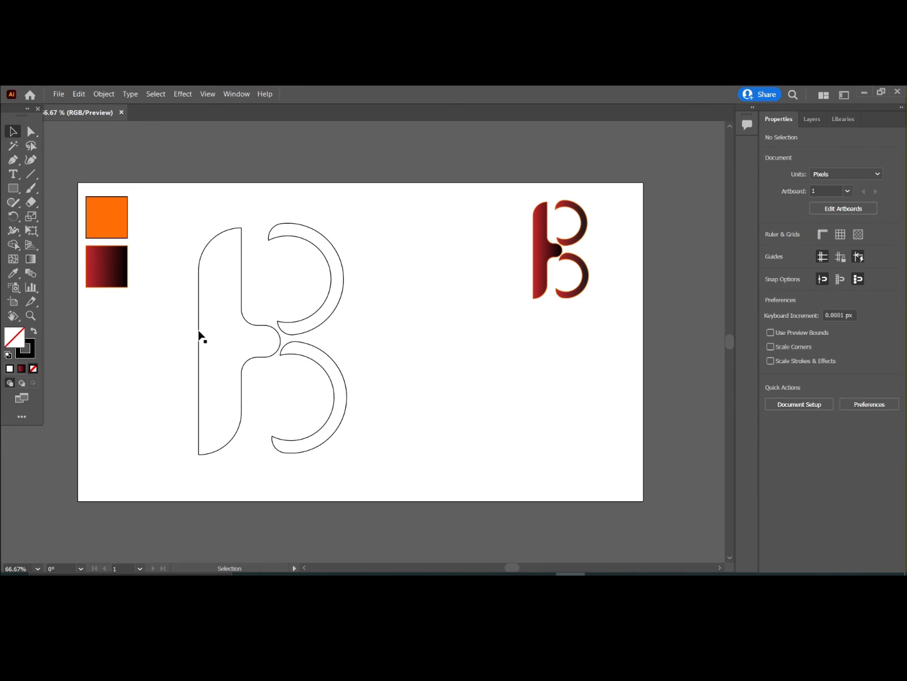
click(200, 334)
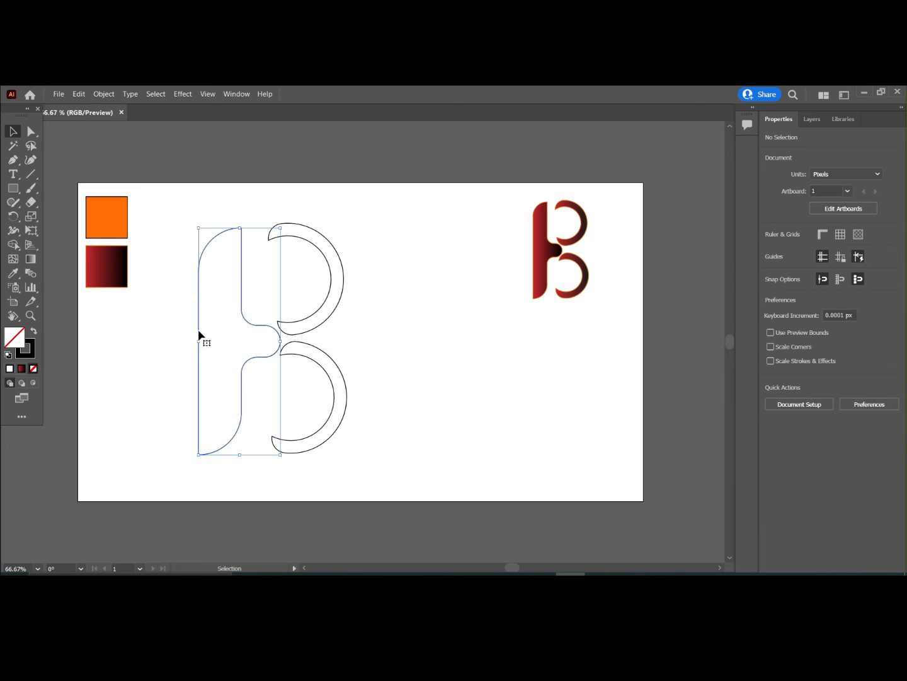
double_click(32, 354)
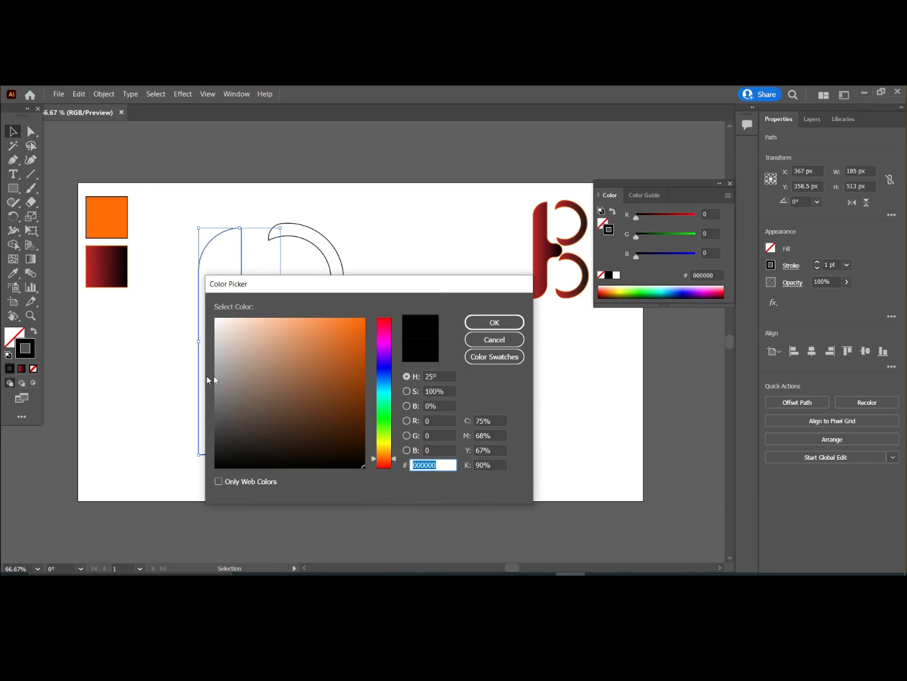
click(494, 339)
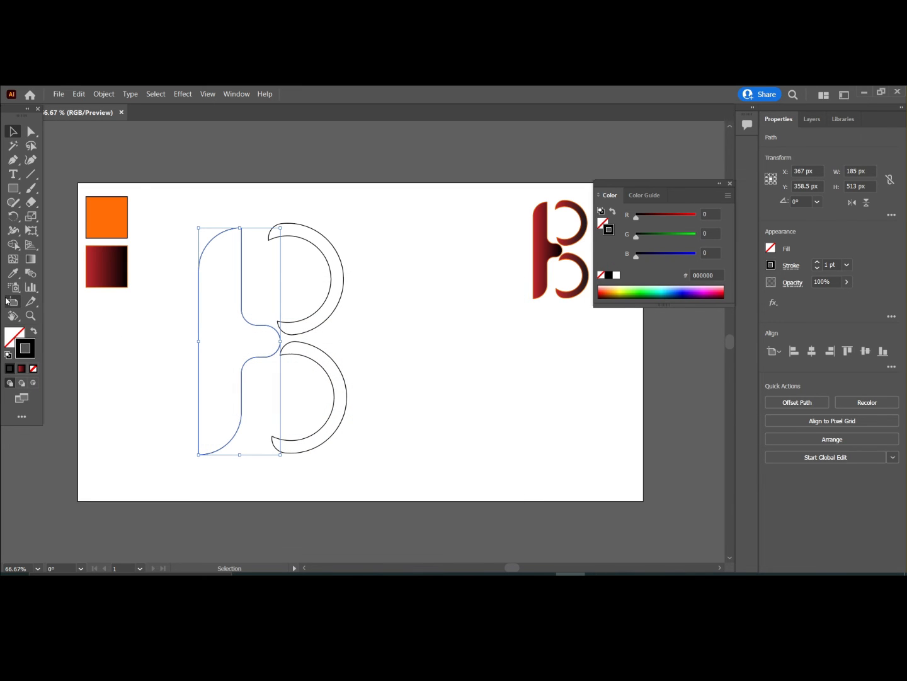
click(213, 185)
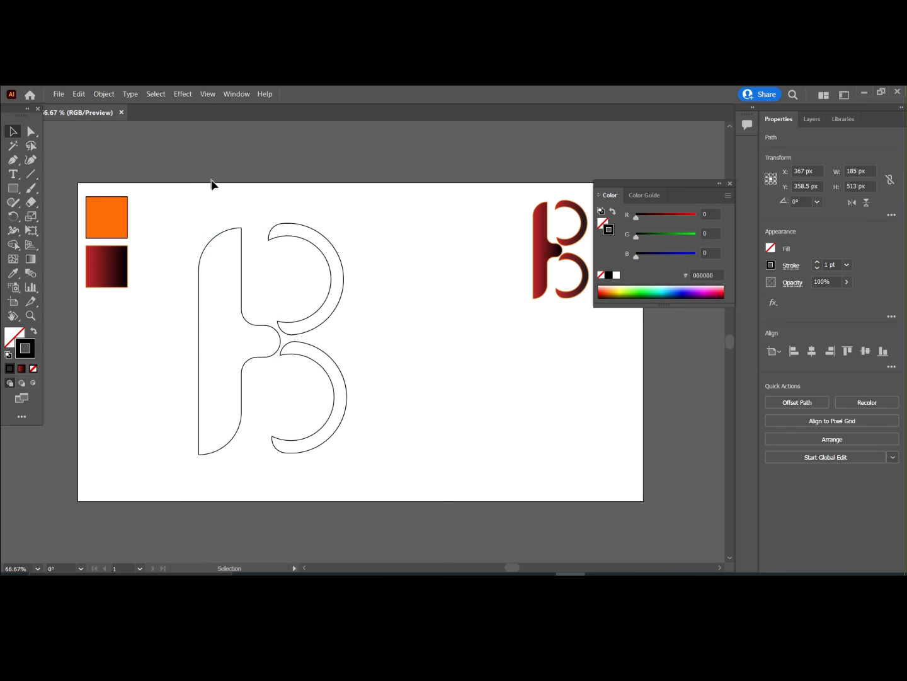
- Apply the red-to-black gradient fill and orange outline of the sample square to the stem and both arc bands with the Eyedropper
drag(214, 211, 365, 355)
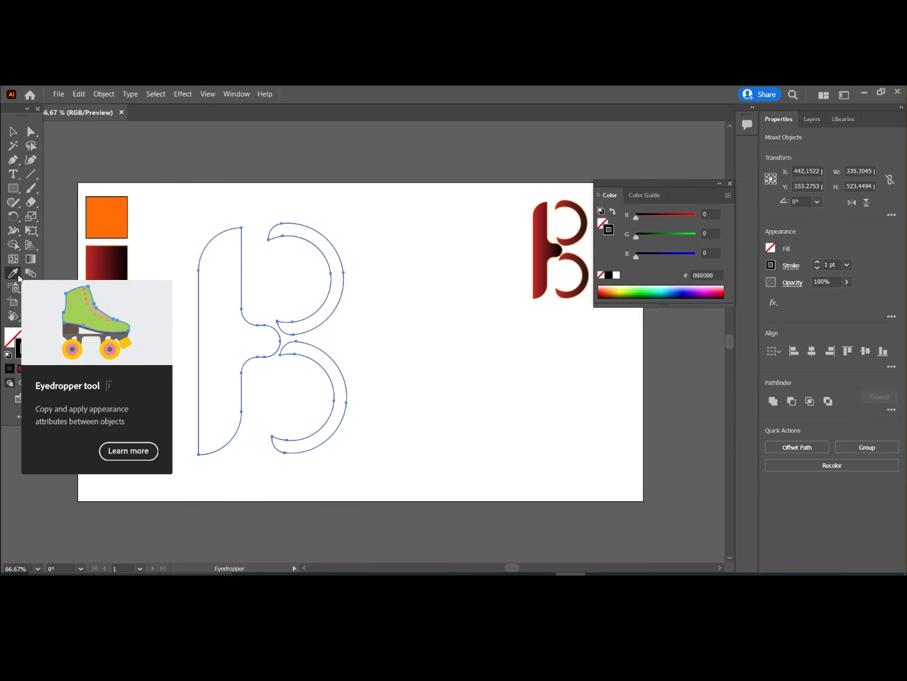
click(17, 275)
click(106, 268)
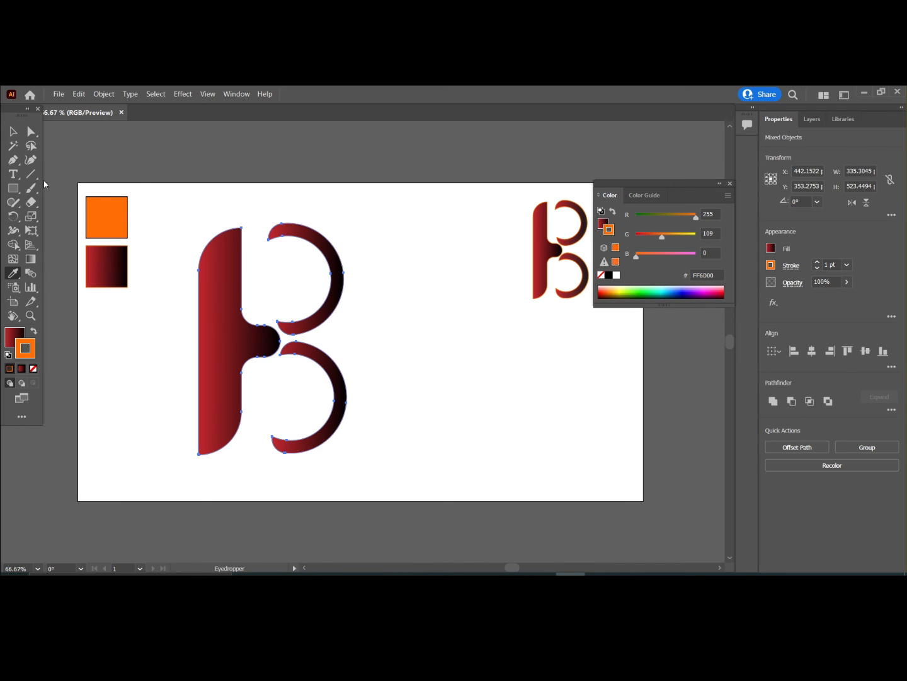
key(v)
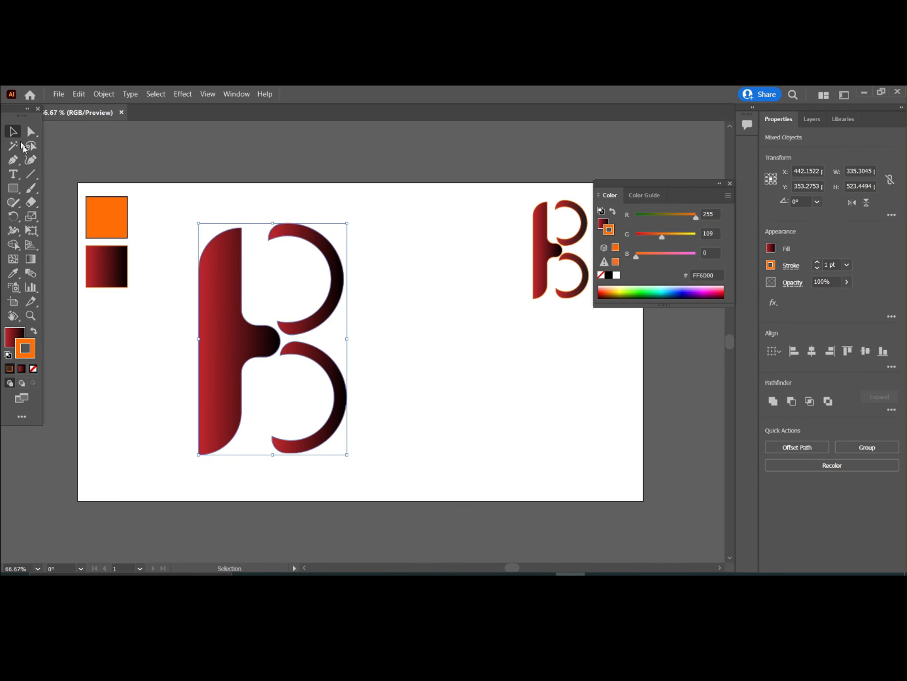
click(412, 237)
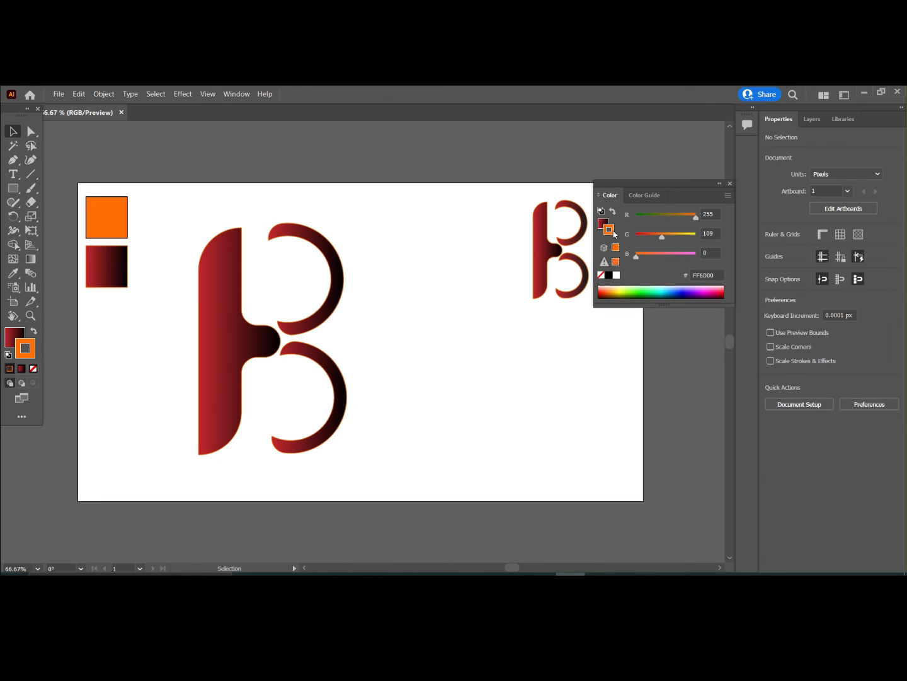
click(731, 185)
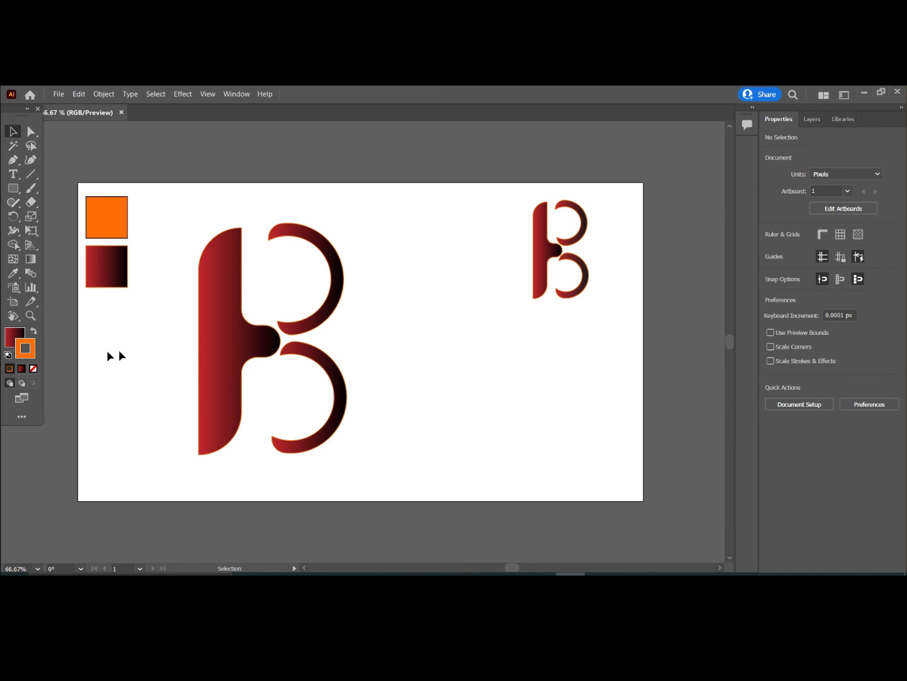
- Delete the gradient and orange sample squares from the artboard
click(119, 277)
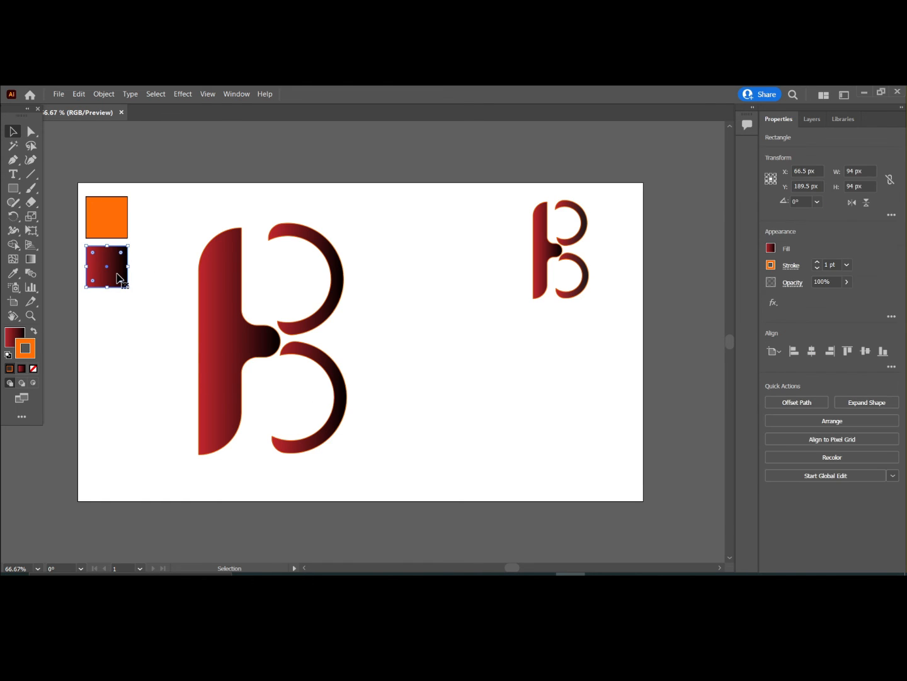
key(Delete)
click(119, 218)
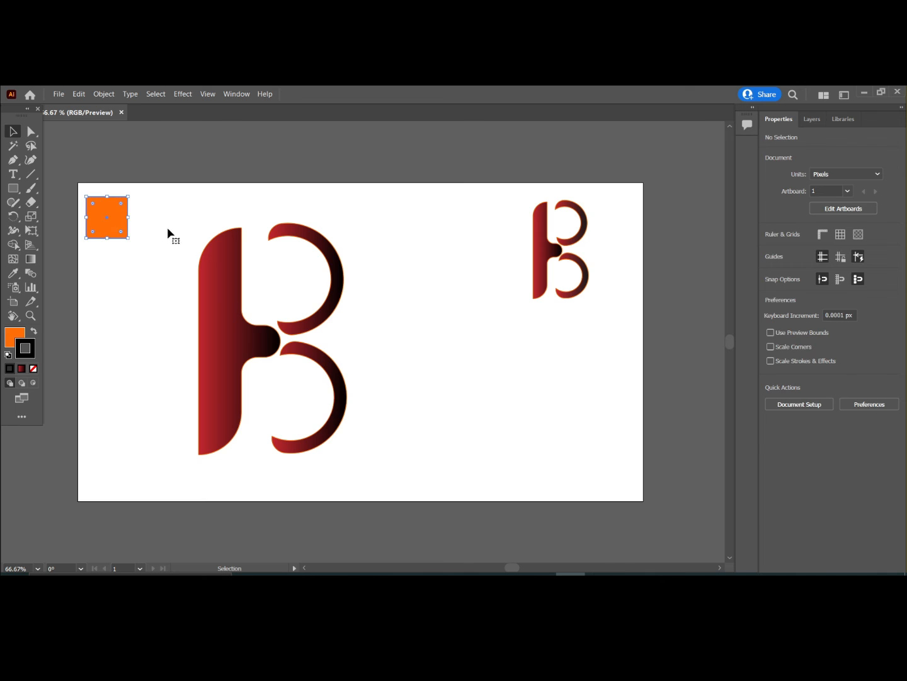
key(Delete)
- Group the stem and both arc bands into one B logo and deselect it
drag(147, 218, 359, 448)
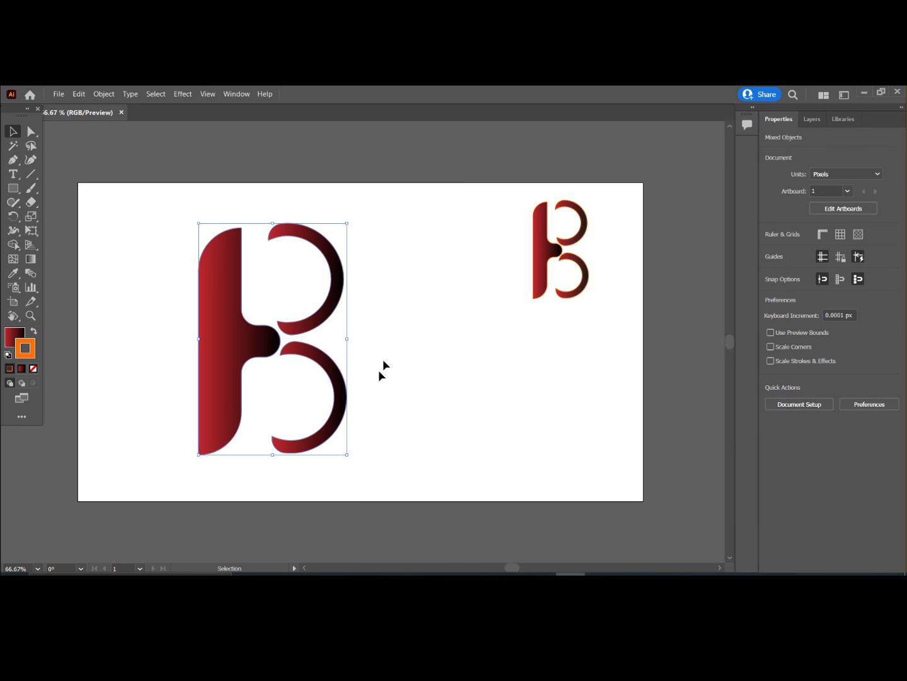
right_click(400, 279)
click(431, 352)
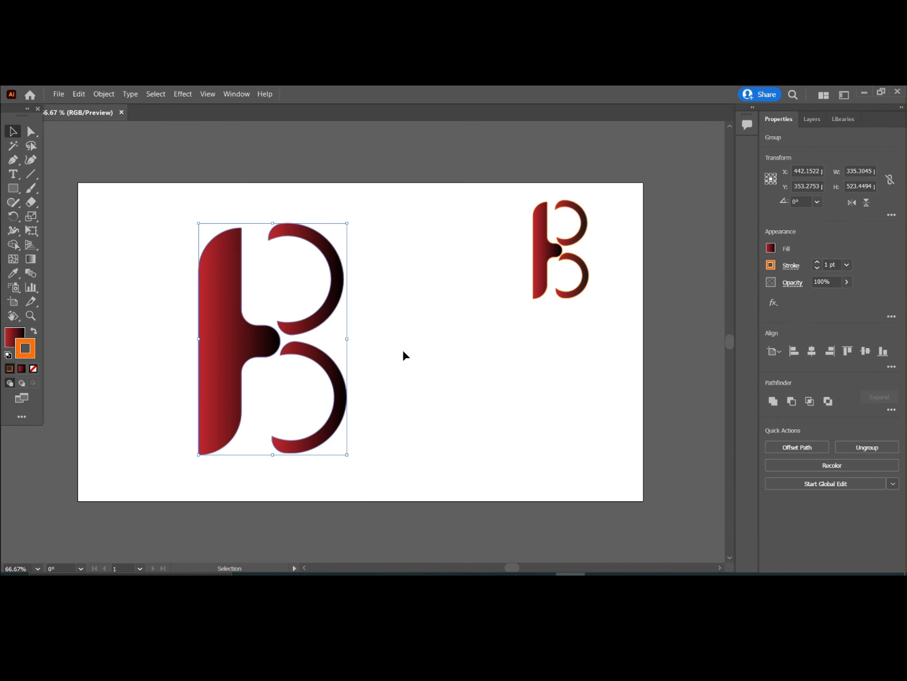
click(378, 345)
- Move the grouped B logo a little to the right and slightly down on the artboard
click(325, 327)
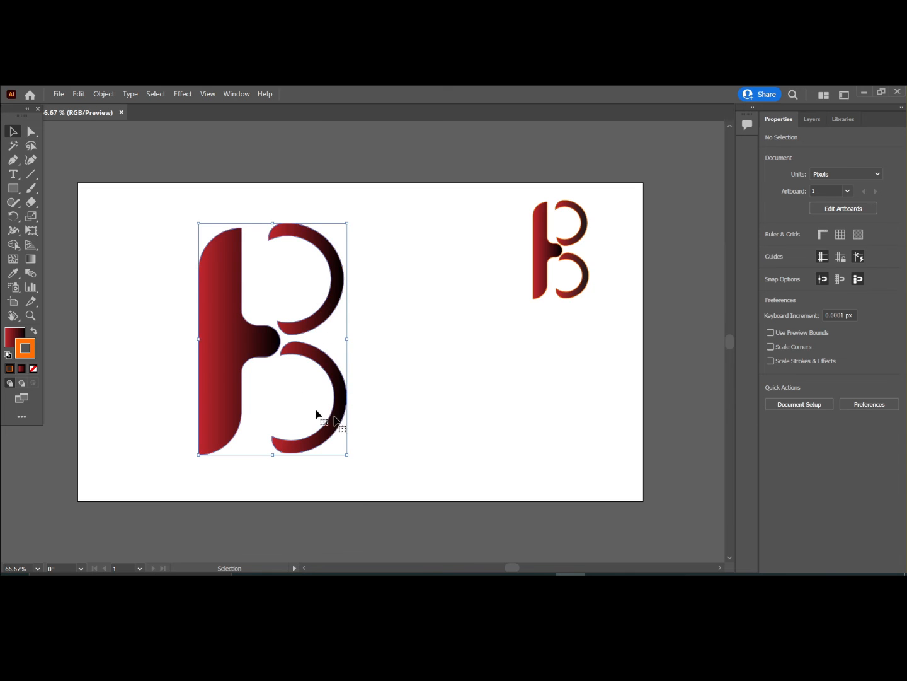
drag(214, 341, 246, 345)
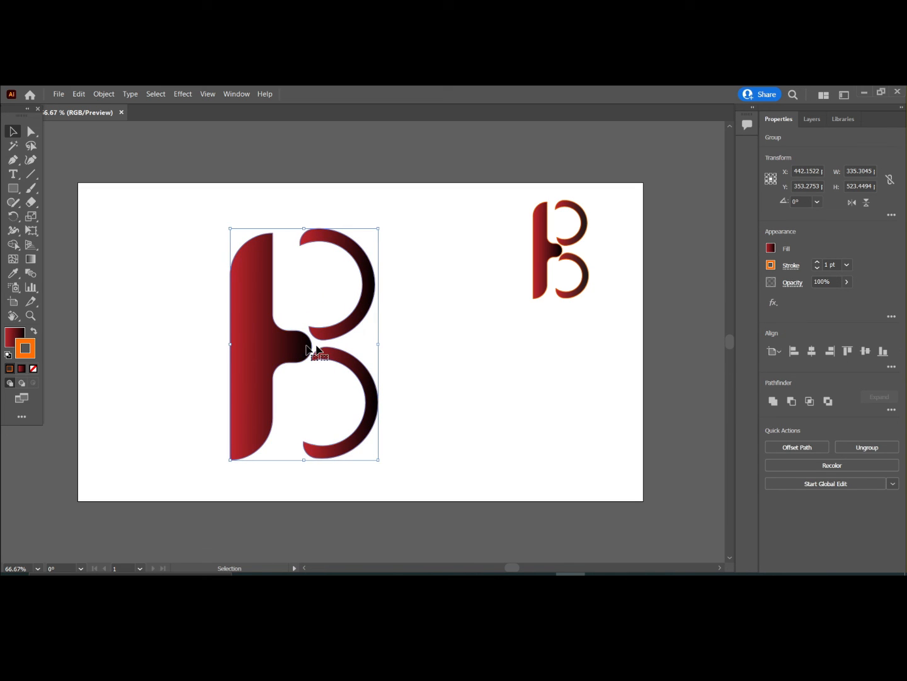
click(445, 351)
- Place the small reference B to the right of the new logo and enlarge it to about 232 by 410 px
drag(546, 263, 445, 386)
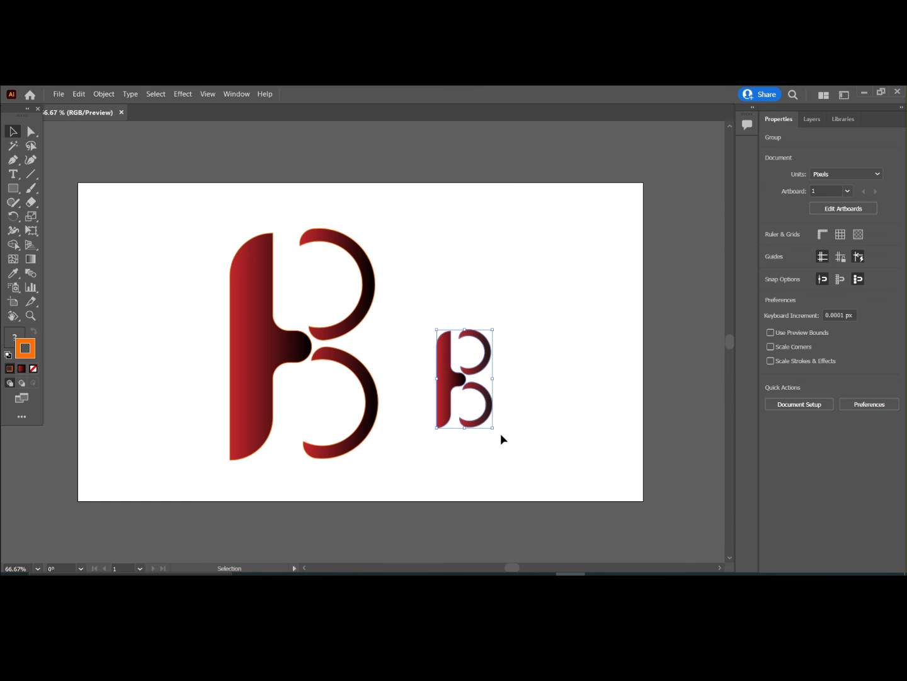
drag(492, 428, 539, 470)
click(562, 415)
drag(439, 384, 448, 364)
click(570, 386)
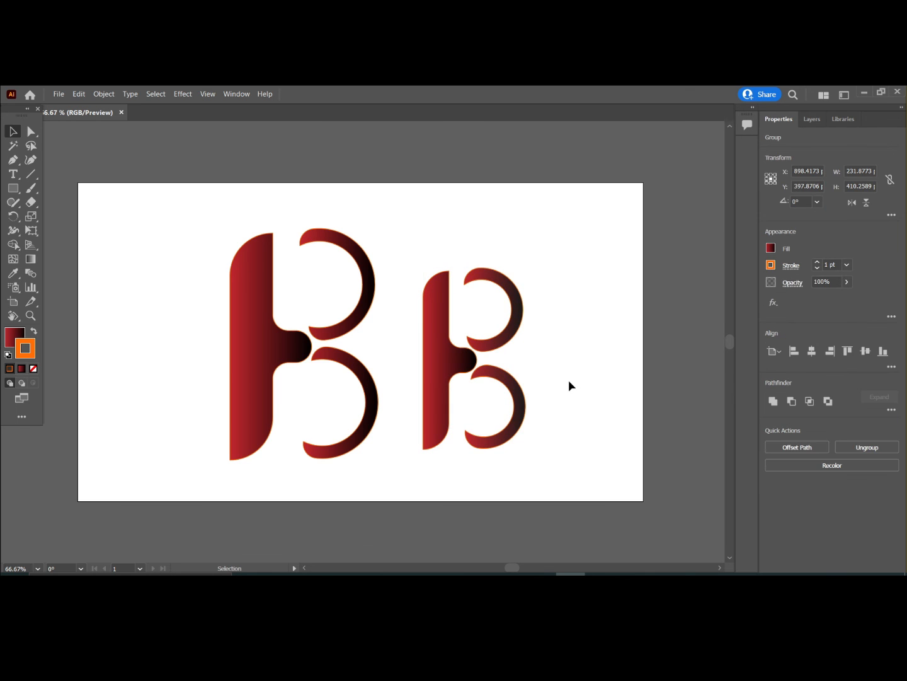